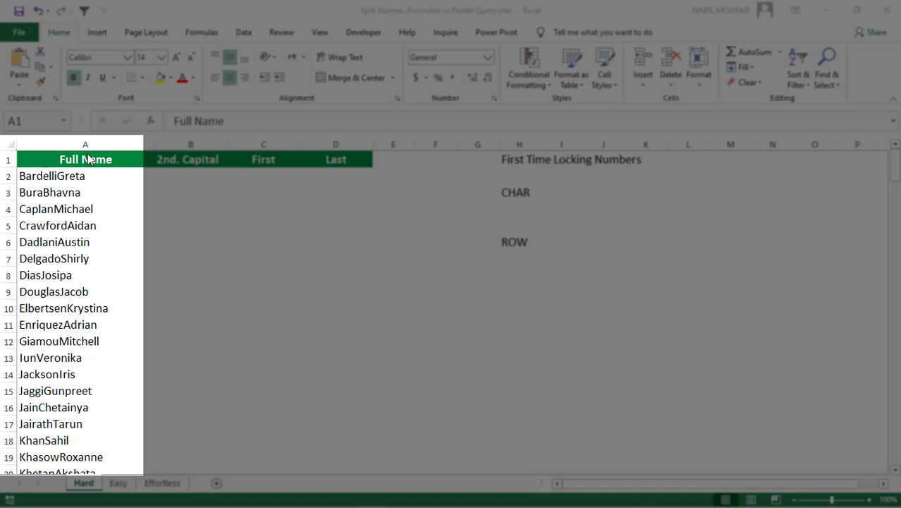
{"action": "scroll", "coordinate": [79, 258], "scroll_direction": "down", "scroll_amount": 15}
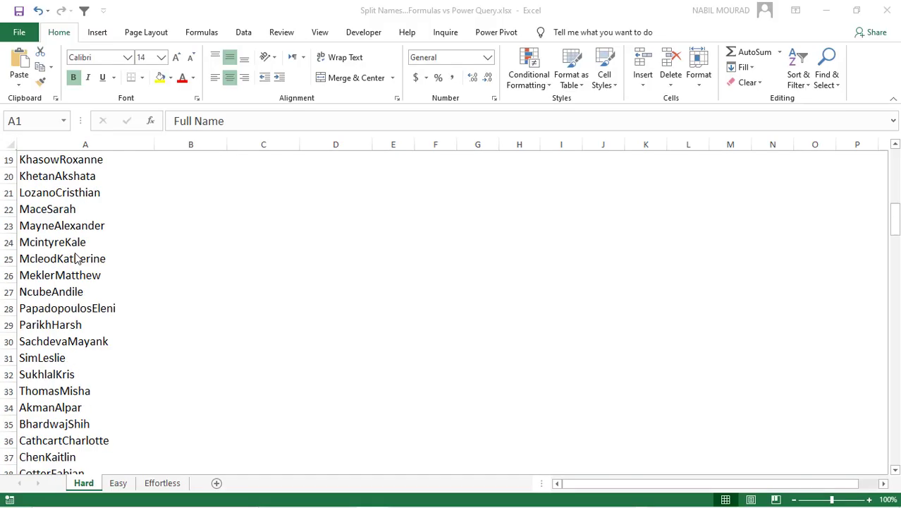
{"action": "scroll", "coordinate": [79, 258], "scroll_direction": "up", "scroll_amount": 6}
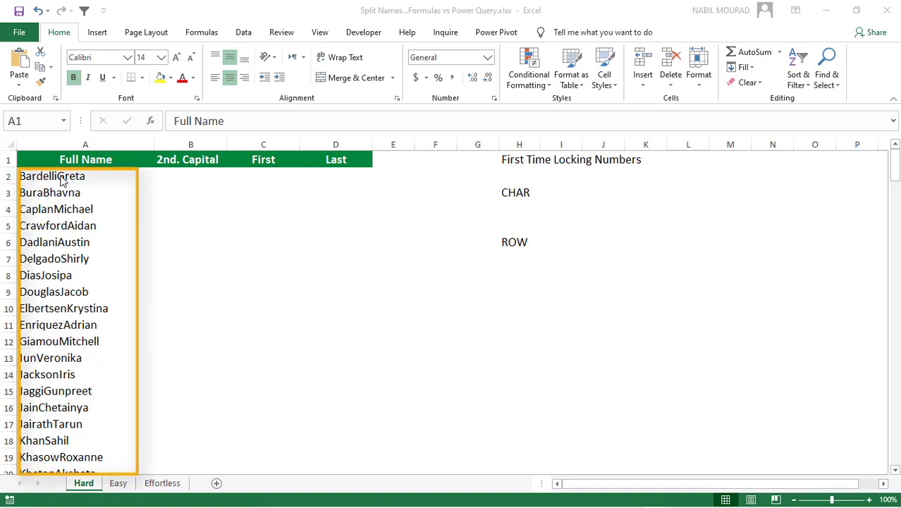
{"action": "left_click", "coordinate": [283, 139]}
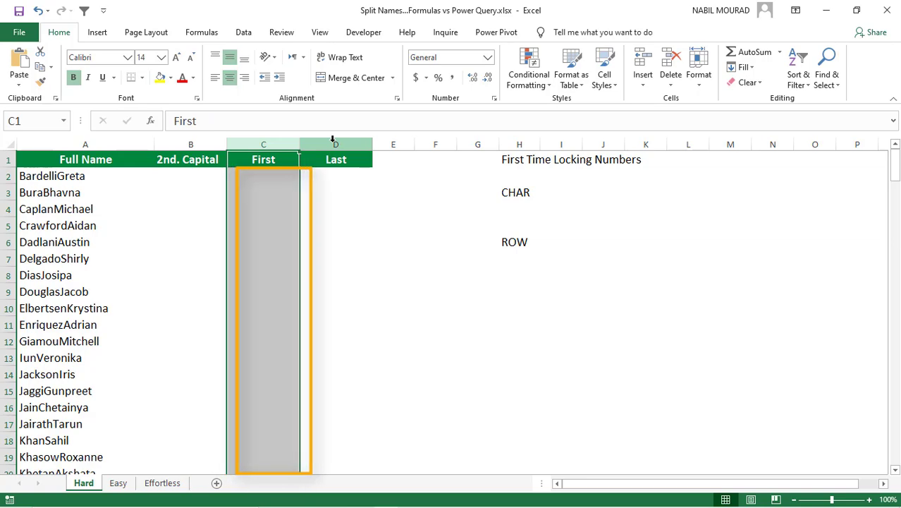
{"action": "left_click", "coordinate": [335, 138]}
{"action": "left_click", "coordinate": [282, 141]}
{"action": "left_click", "coordinate": [39, 176]}
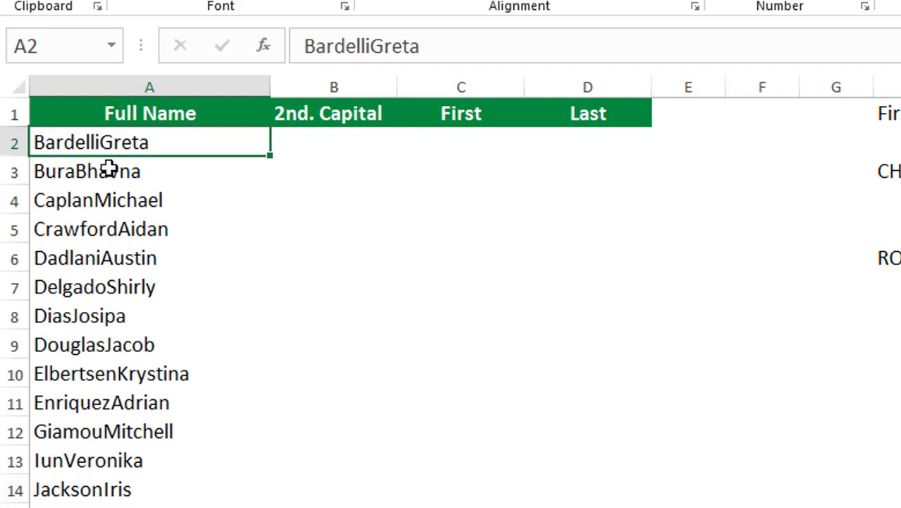
{"action": "left_click", "coordinate": [326, 142]}
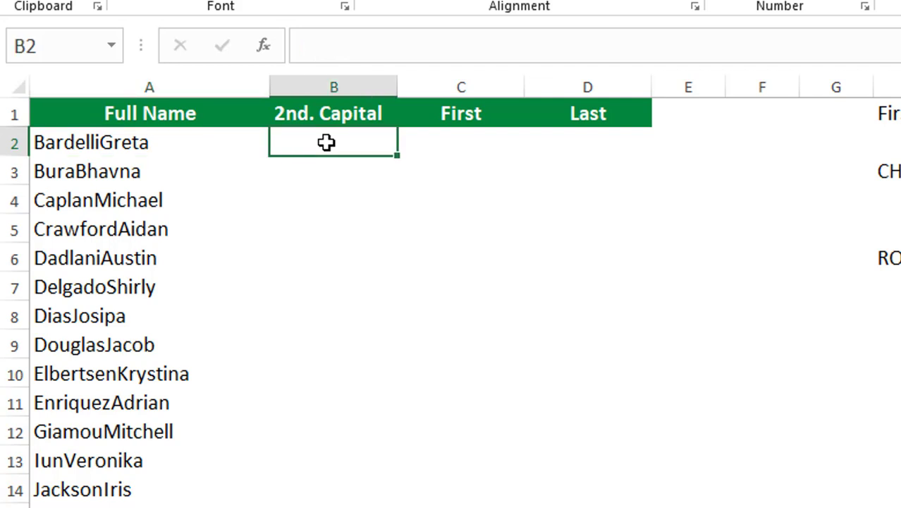
{"action": "type", "text": "=find"}
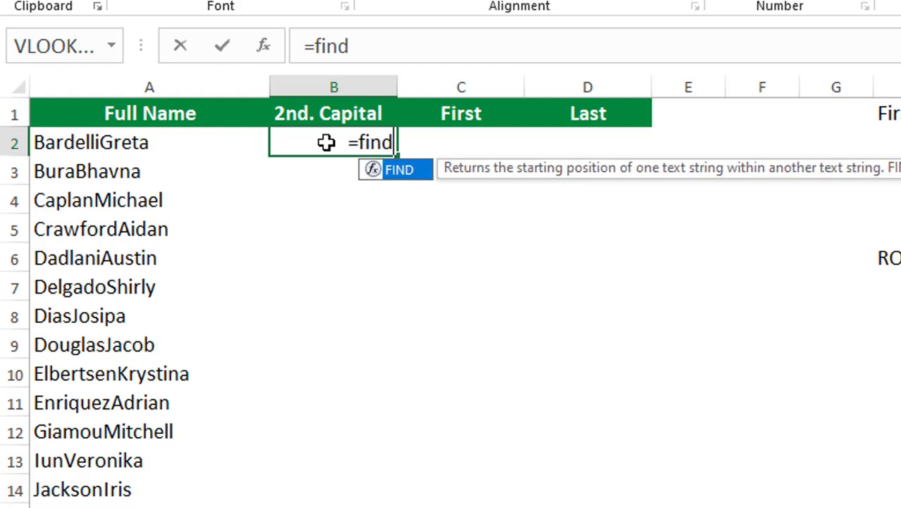
{"action": "key", "text": "Tab"}
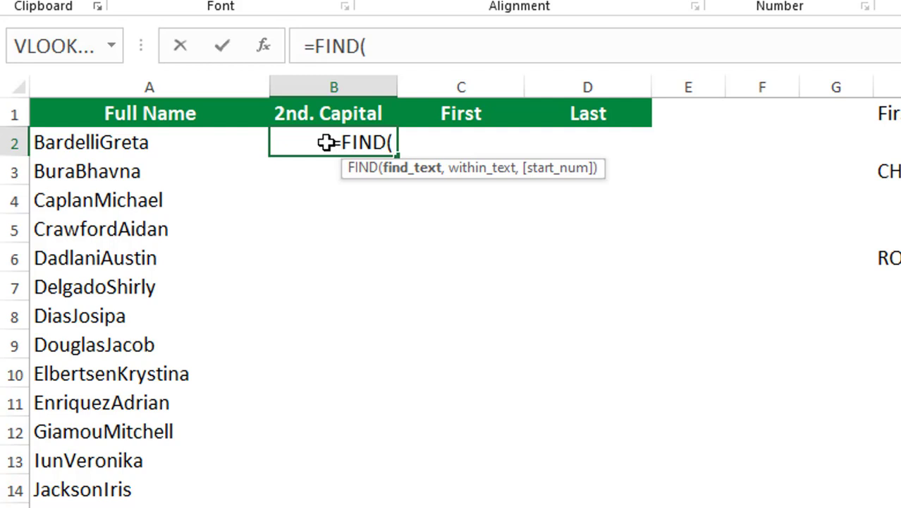
{"action": "type", "text": "\""}
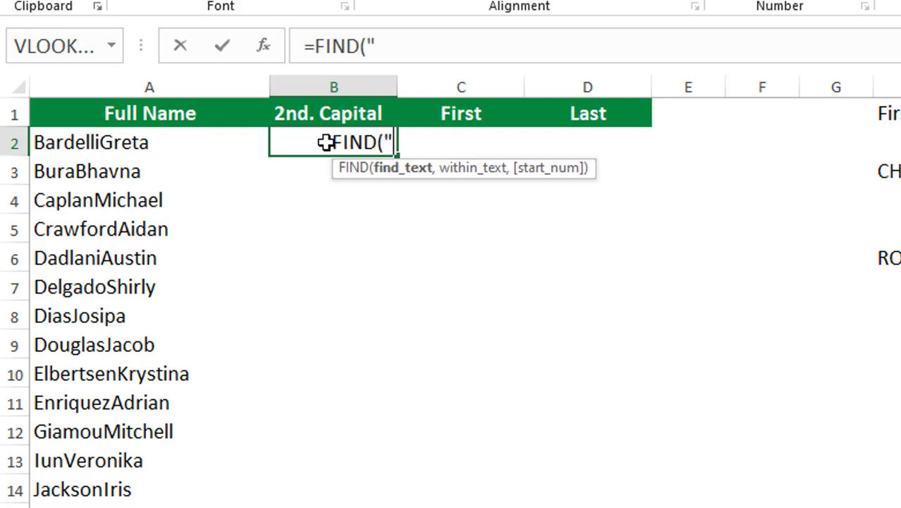
{"action": "type", "text": "G"}
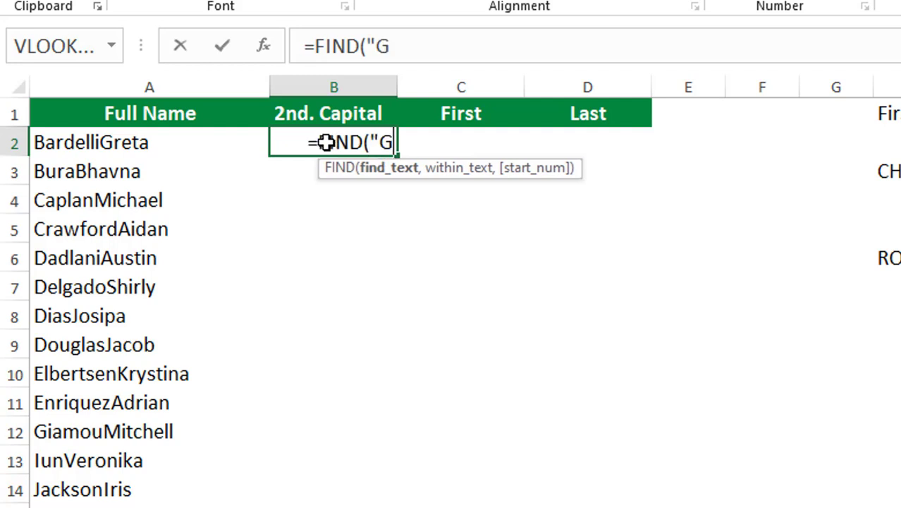
{"action": "type", "text": "\""}
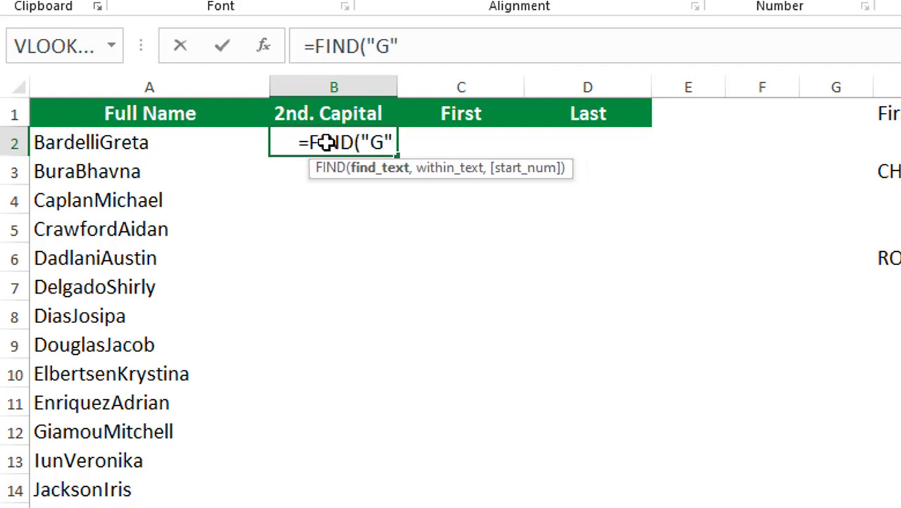
{"action": "type", "text": ","}
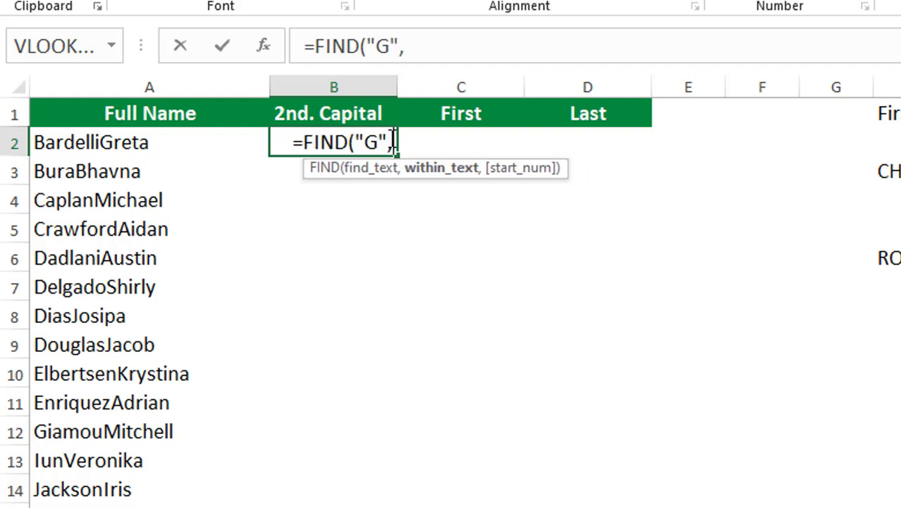
{"action": "left_click", "coordinate": [63, 138]}
{"action": "type", "text": ")"}
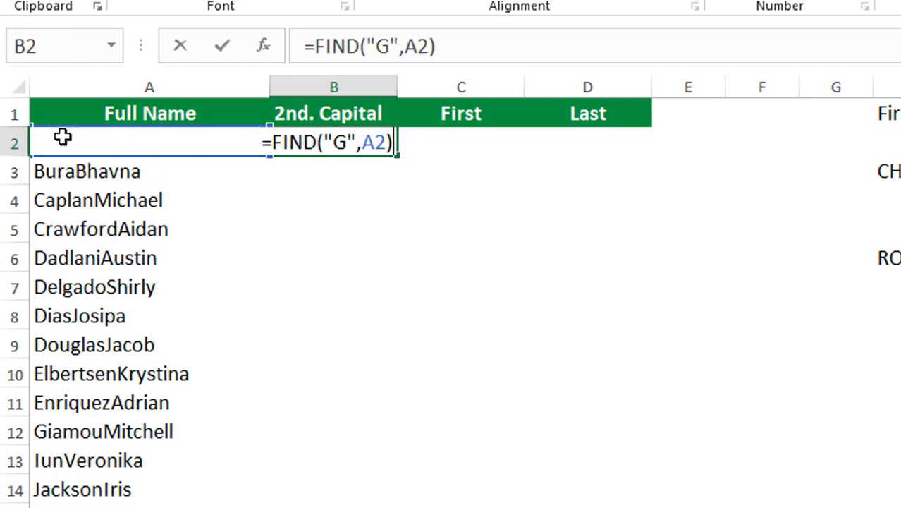
{"action": "key", "text": "Return"}
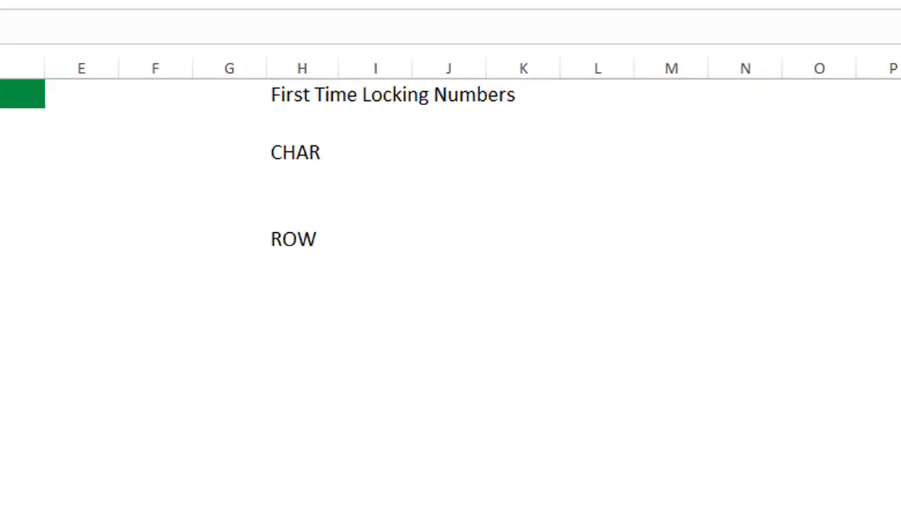
Enter =CHAR(65) in the cell beside the CHAR label, returning A
{"action": "left_click", "coordinate": [299, 154]}
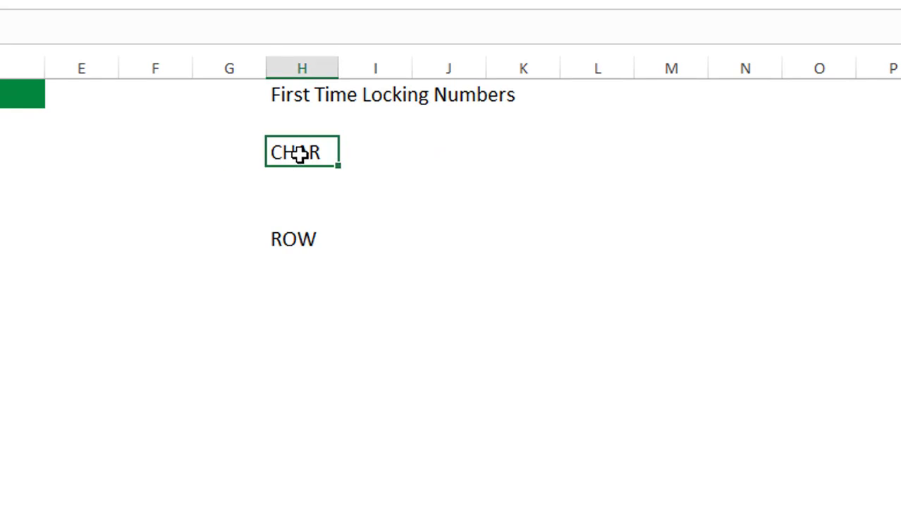
{"action": "left_click", "coordinate": [364, 152]}
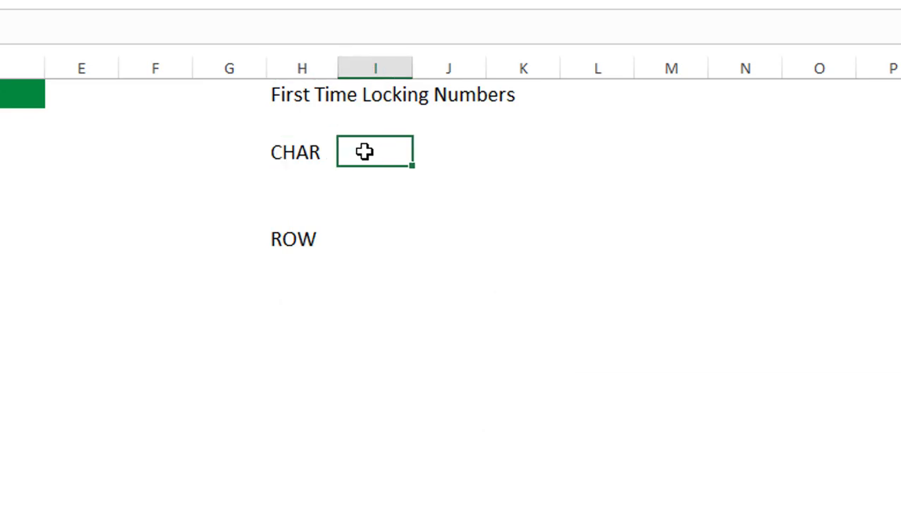
{"action": "type", "text": "=ch"}
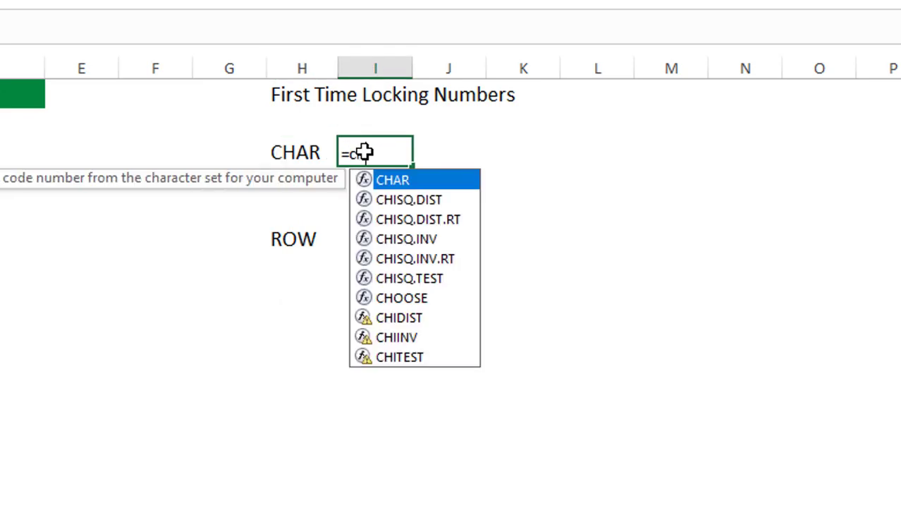
{"action": "type", "text": "ar"}
{"action": "key", "text": "Tab"}
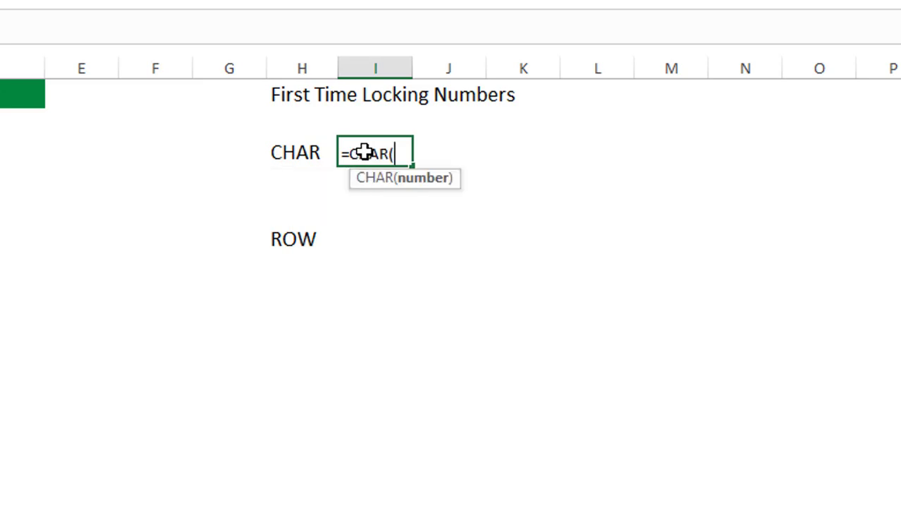
{"action": "type", "text": "6"}
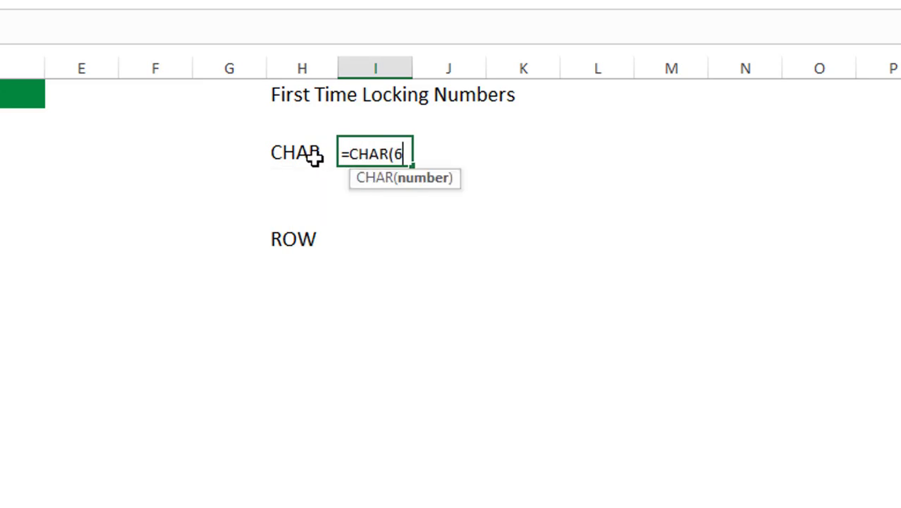
{"action": "type", "text": "5)"}
{"action": "key", "text": "Return"}
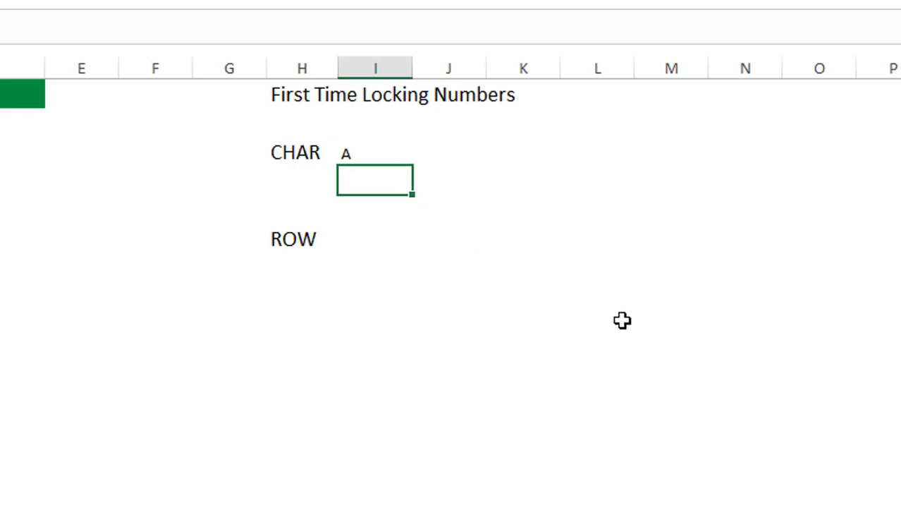
Enter =CHAR(90) in the cell below, returning Z
{"action": "type", "text": "=char"}
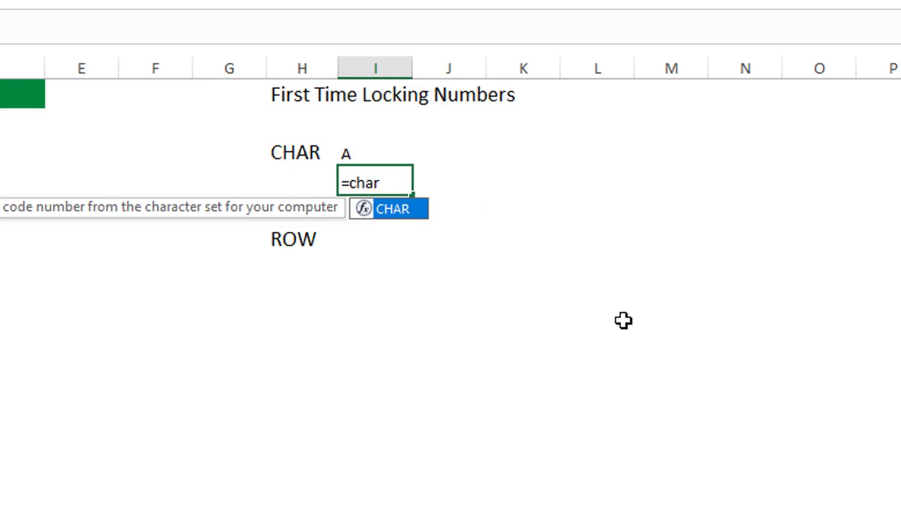
{"action": "key", "text": "Tab"}
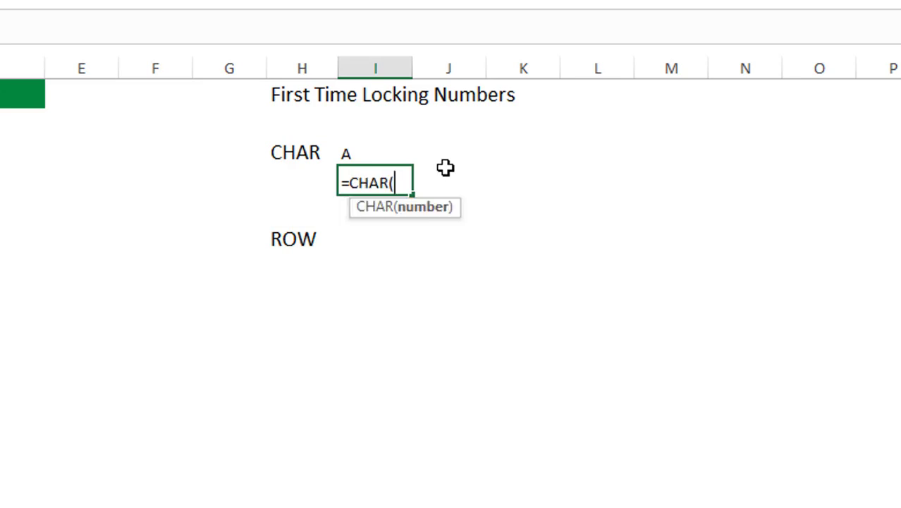
{"action": "type", "text": "90)"}
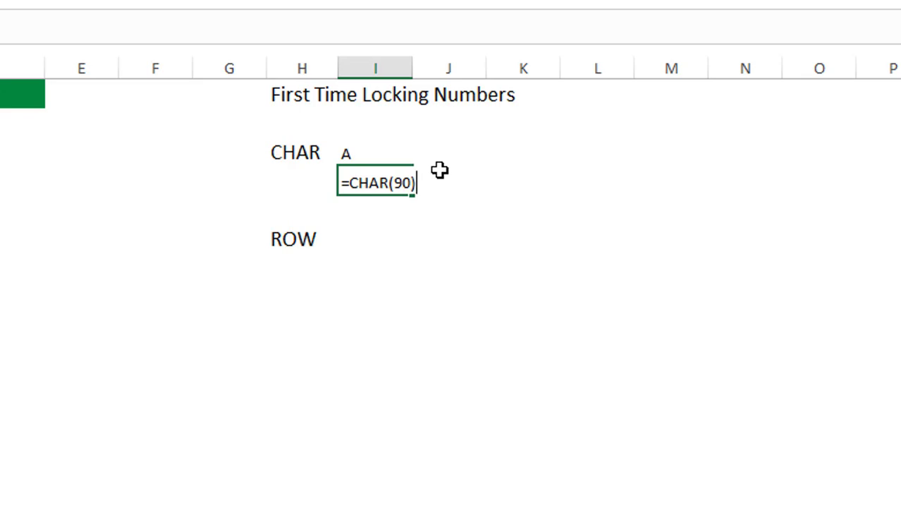
{"action": "key", "text": "Return"}
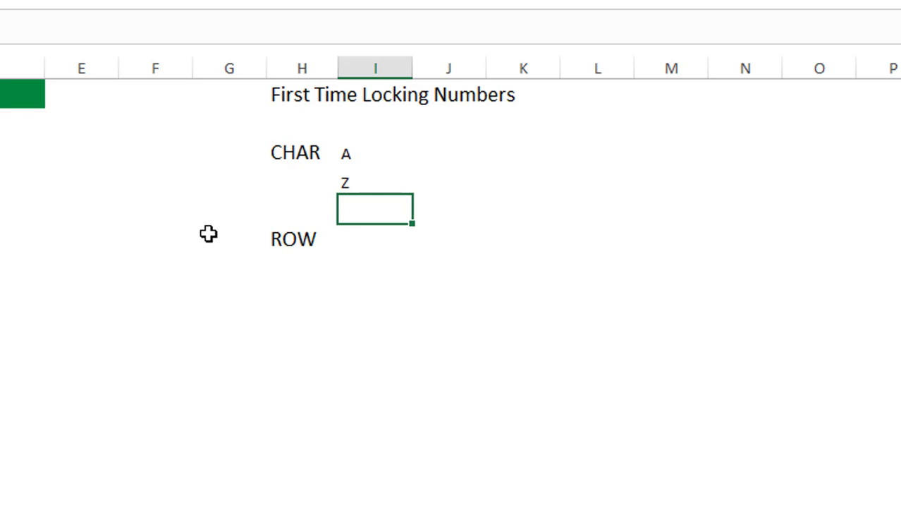
{"action": "left_click", "coordinate": [362, 241]}
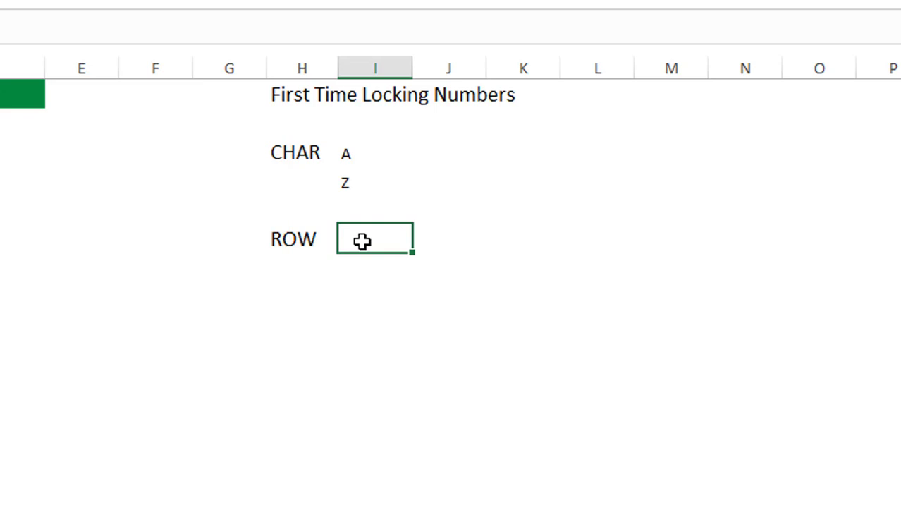
Enter =ROW() in the cell beside the ROW label, which returns 6
{"action": "type", "text": "=row"}
{"action": "key", "text": "Tab"}
{"action": "type", "text": ")"}
{"action": "key", "text": "Return"}
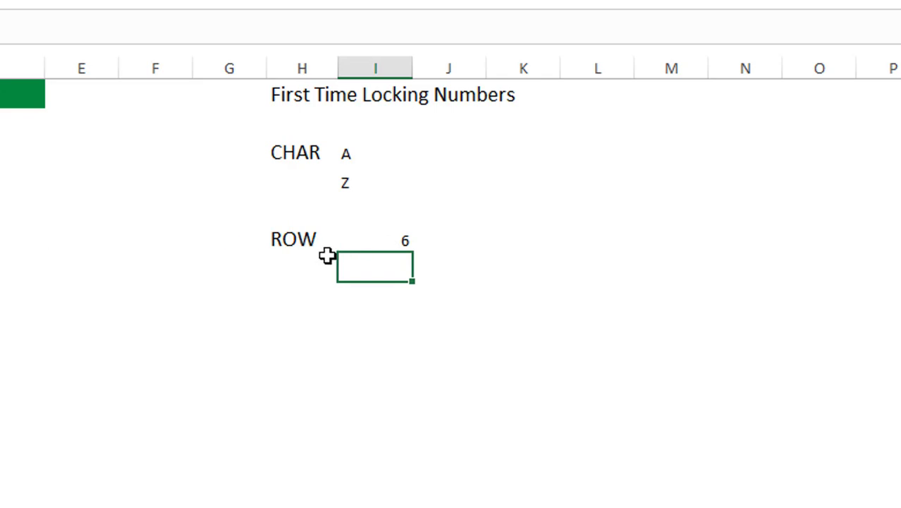
{"action": "left_click", "coordinate": [301, 241]}
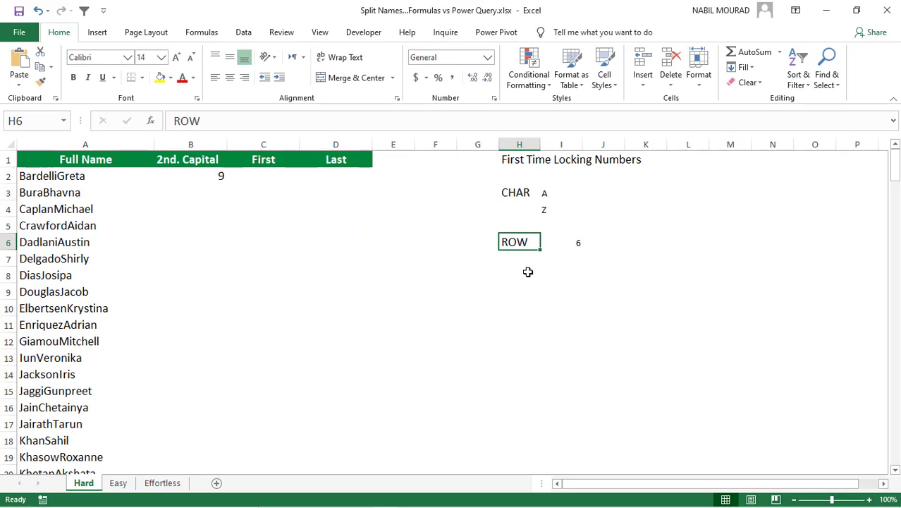
Replace B2's FIND result with the formula =CHAR(ROW(65:90))
{"action": "left_click", "coordinate": [210, 176]}
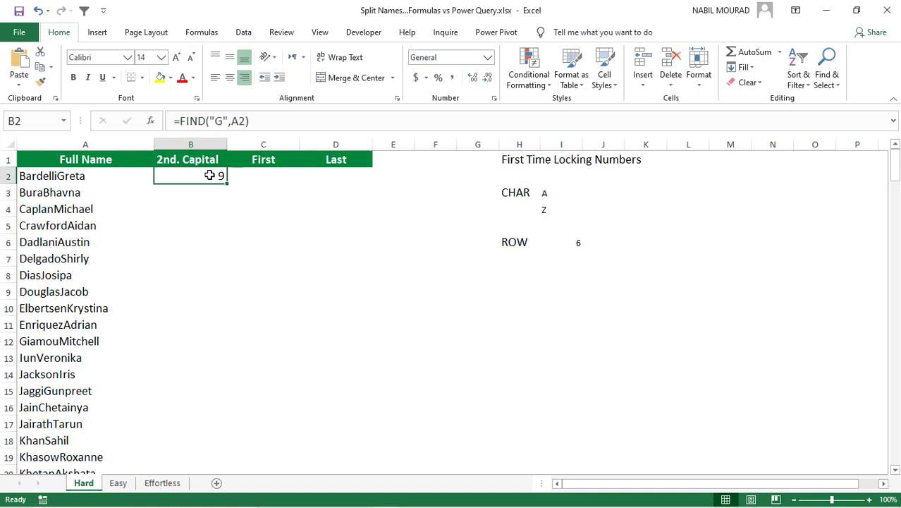
{"action": "key", "text": "Delete"}
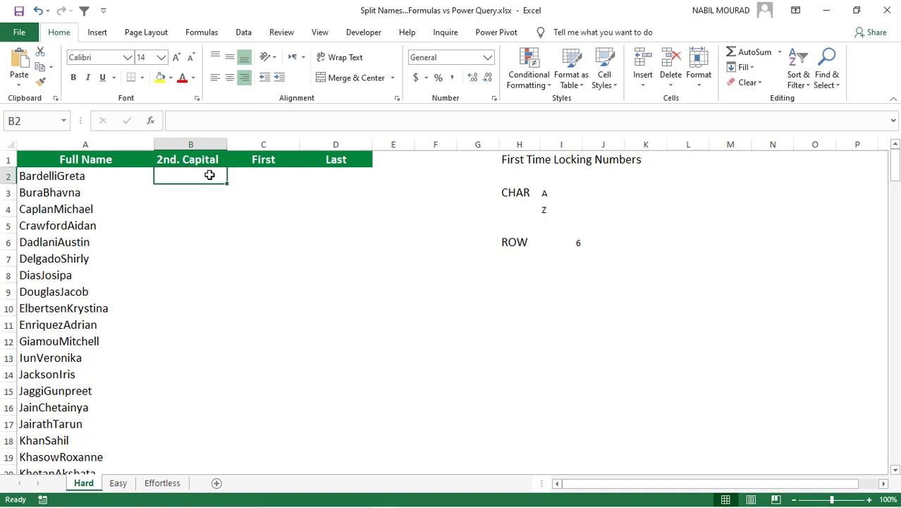
{"action": "type", "text": "=char"}
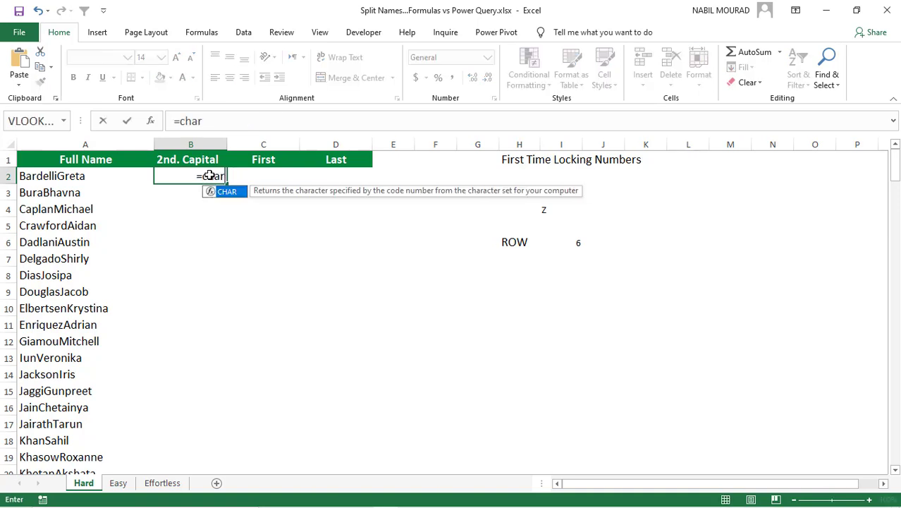
{"action": "key", "text": "Tab"}
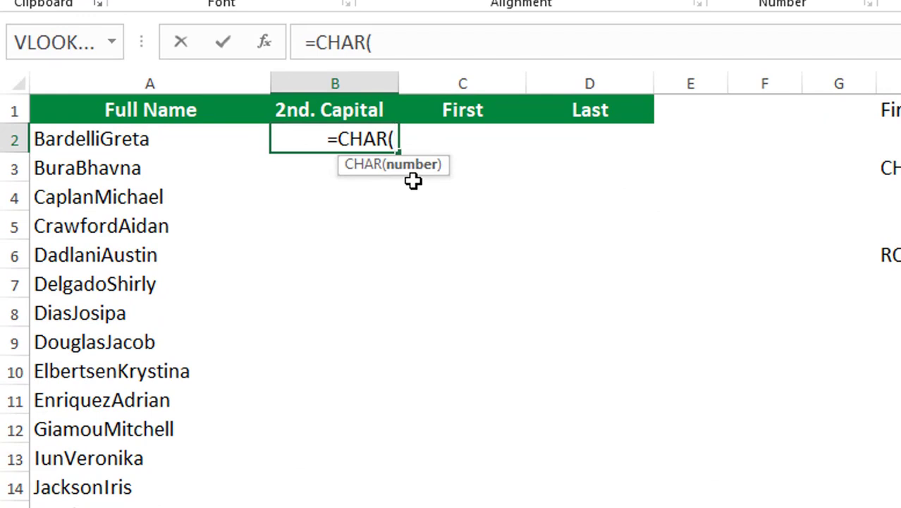
{"action": "type", "text": "Row"}
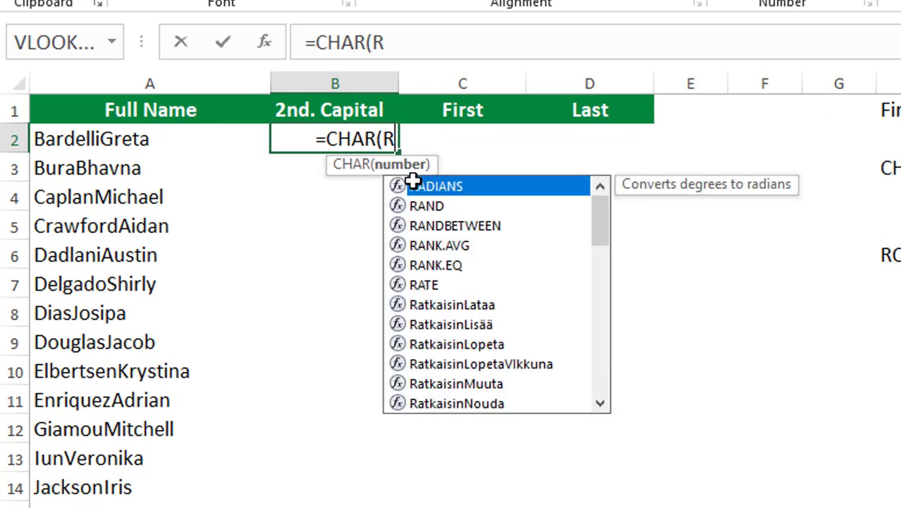
{"action": "double_click", "coordinate": [412, 183]}
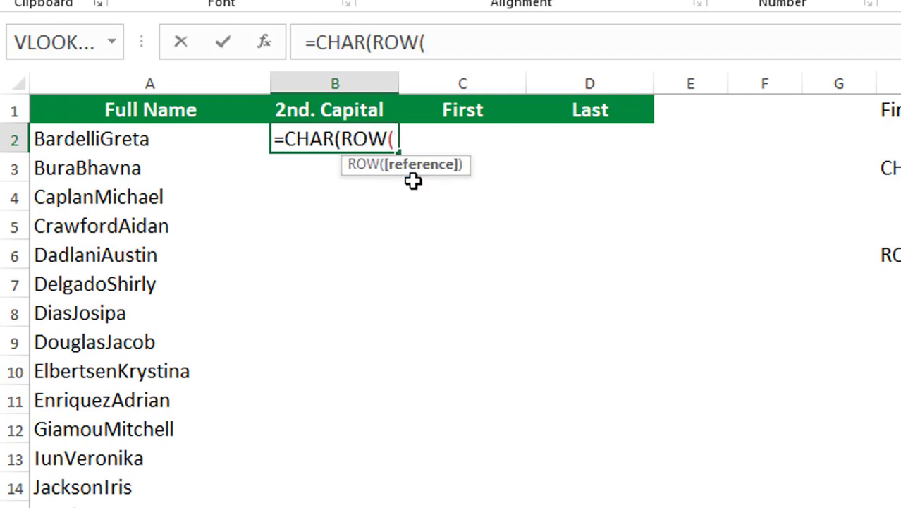
{"action": "type", "text": "65:90"}
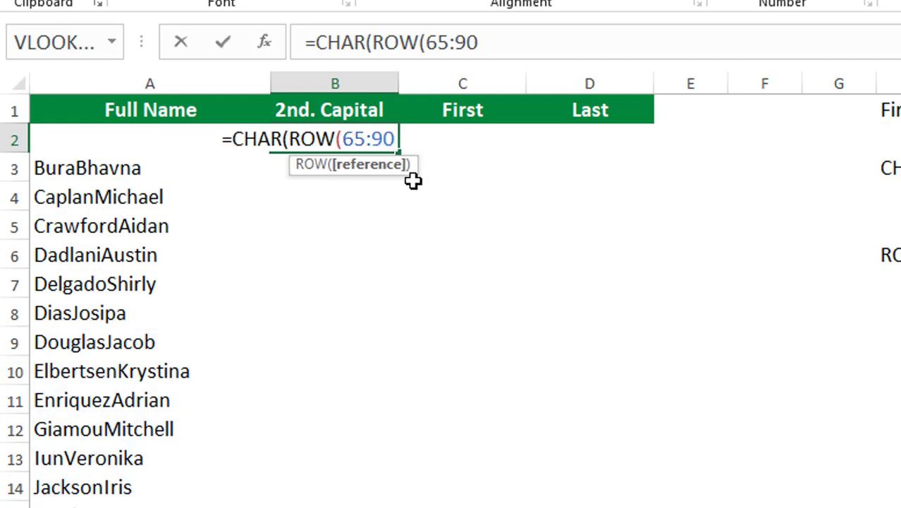
{"action": "type", "text": ")"}
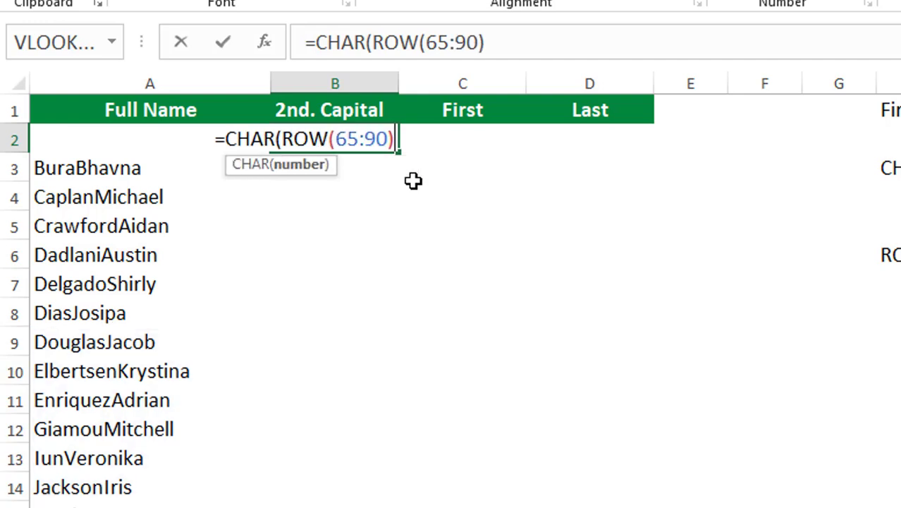
{"action": "type", "text": ")"}
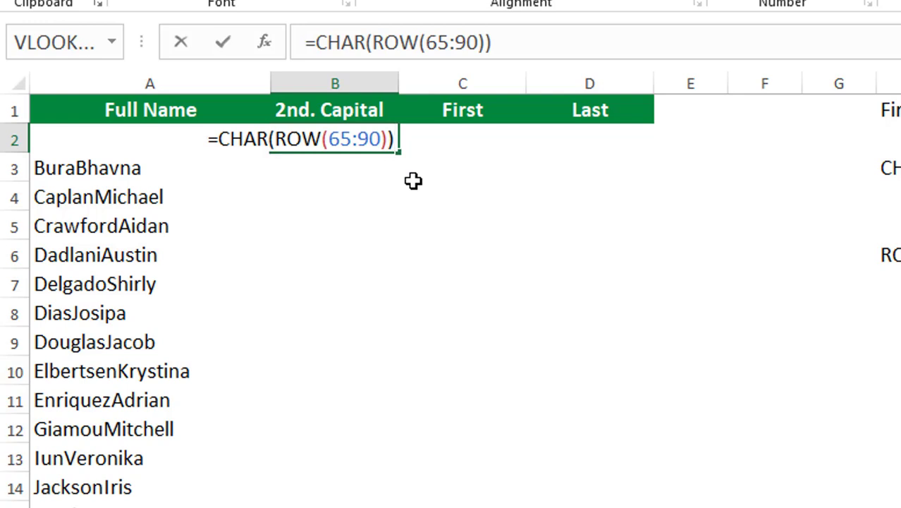
Select the ROW(65:90) portion of B2's formula
{"action": "left_click_drag", "start_coordinate": [217, 140], "coordinate": [395, 139]}
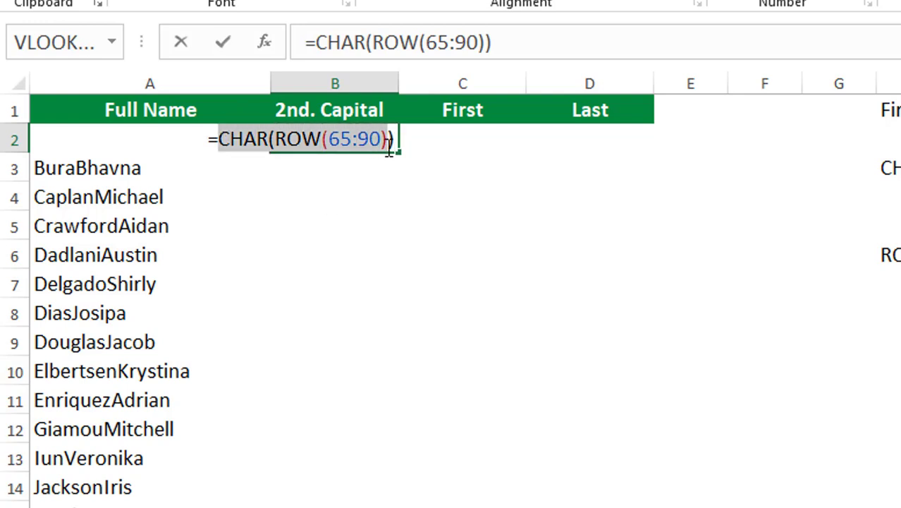
{"action": "left_click", "coordinate": [276, 139]}
{"action": "left_click_drag", "start_coordinate": [276, 138], "coordinate": [388, 139]}
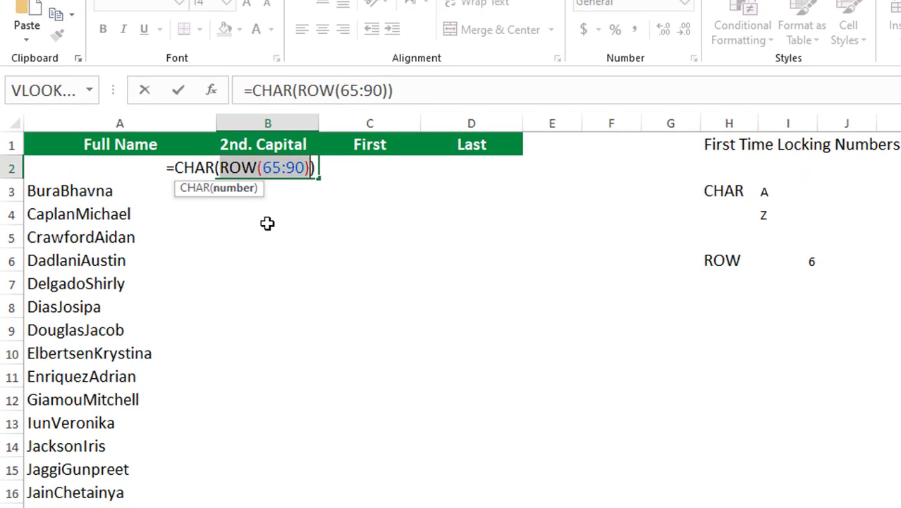
{"action": "key", "text": "F9"}
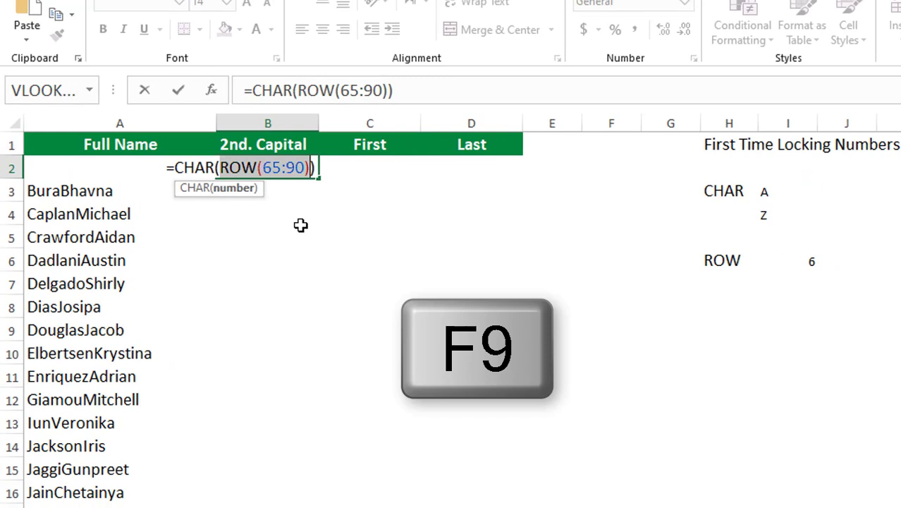
{"action": "key", "text": "F9"}
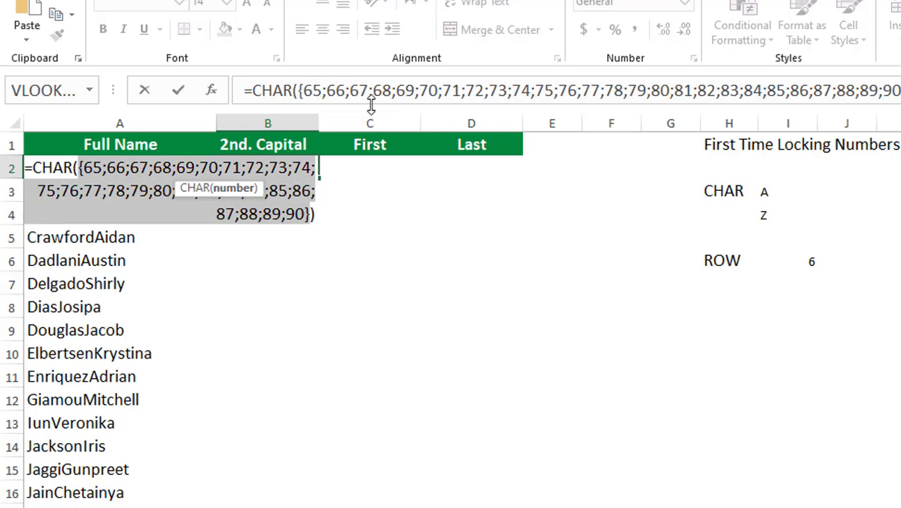
{"action": "key", "text": "ctrl+z"}
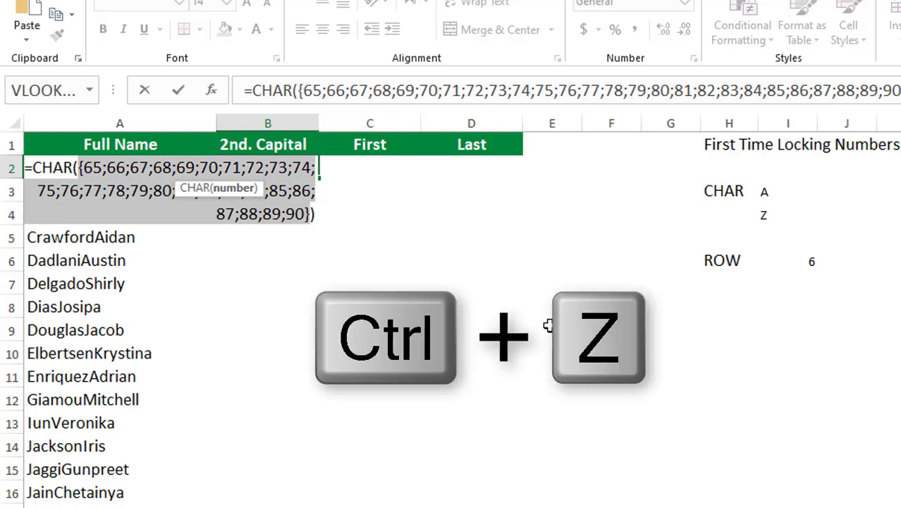
{"action": "key", "text": "ctrl+z"}
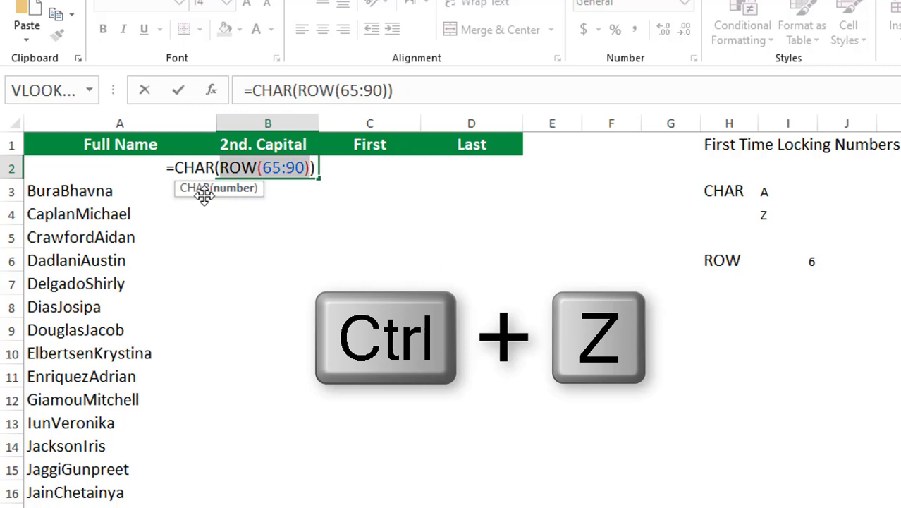
{"action": "left_click_drag", "start_coordinate": [177, 167], "coordinate": [319, 180]}
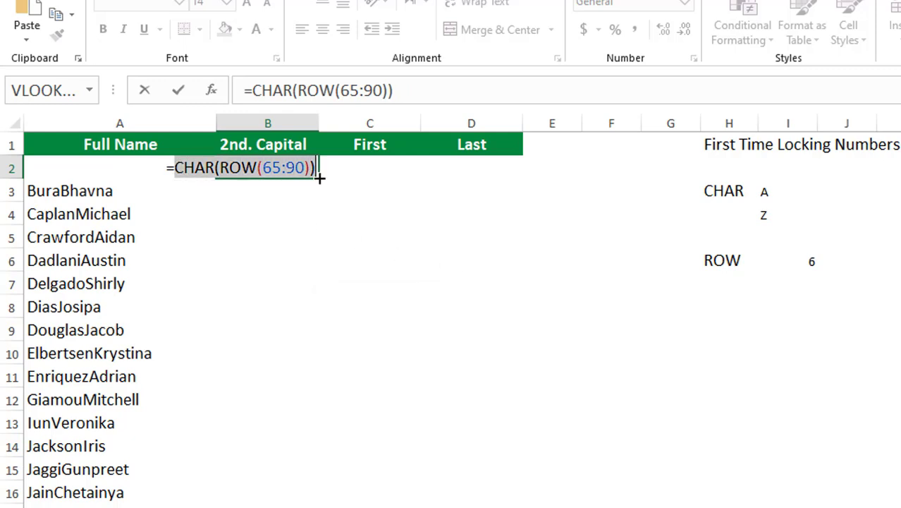
{"action": "key", "text": "F9"}
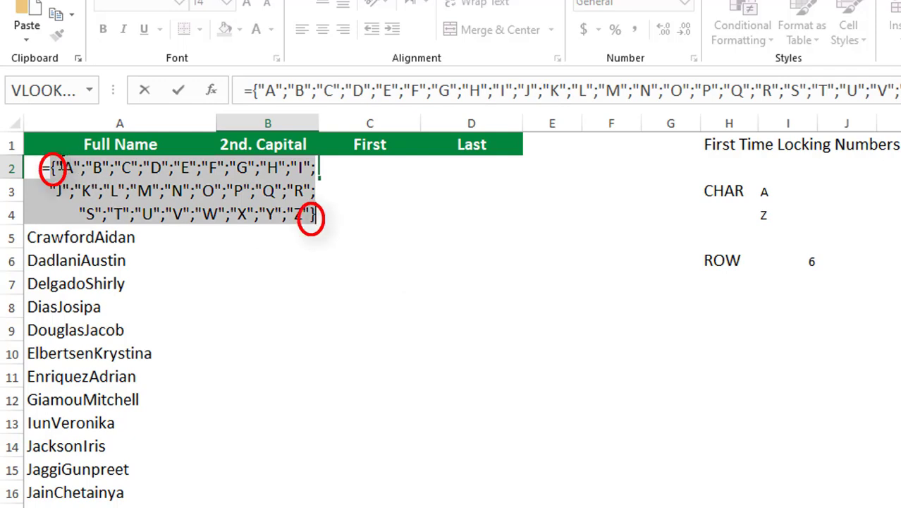
{"action": "key", "text": "ctrl+z"}
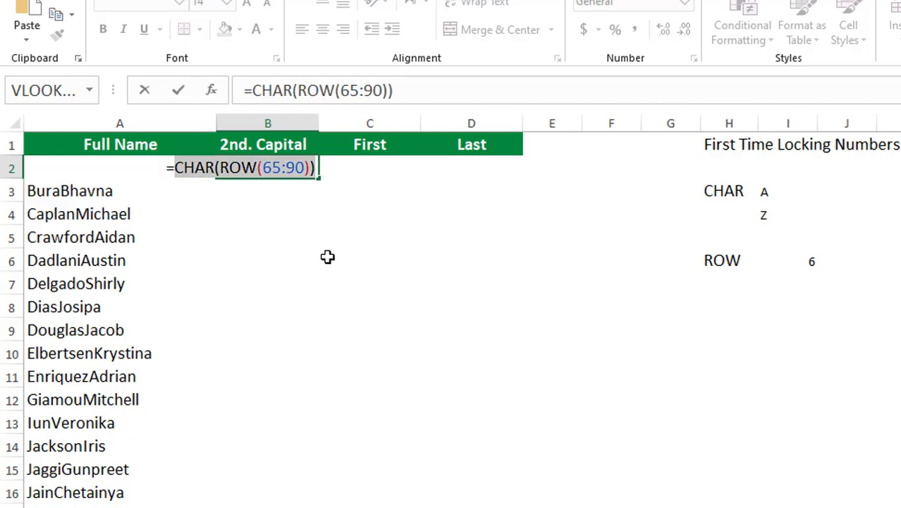
{"action": "left_click", "coordinate": [273, 167]}
{"action": "key", "text": "F4"}
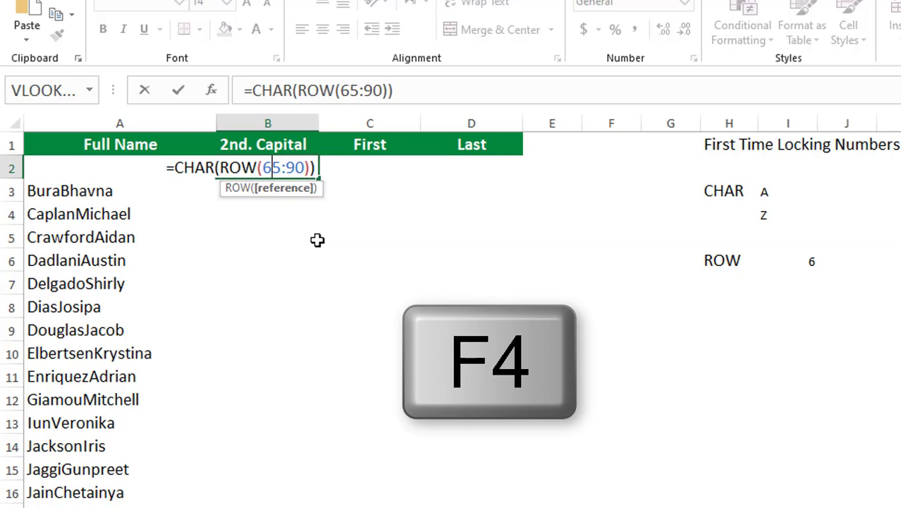
Lock the range as $65:$90 and cut CHAR(ROW($65:$90)) out of B2's formula
{"action": "key", "text": "F4"}
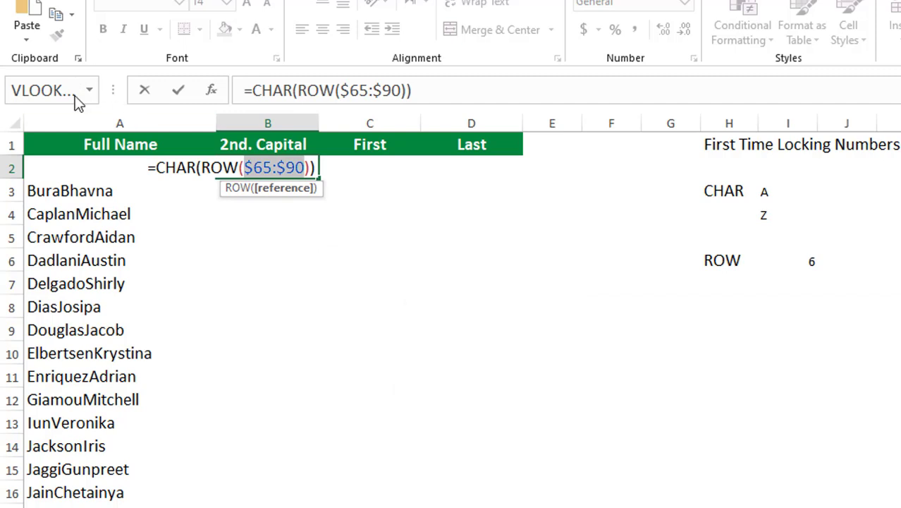
{"action": "left_click", "coordinate": [157, 165]}
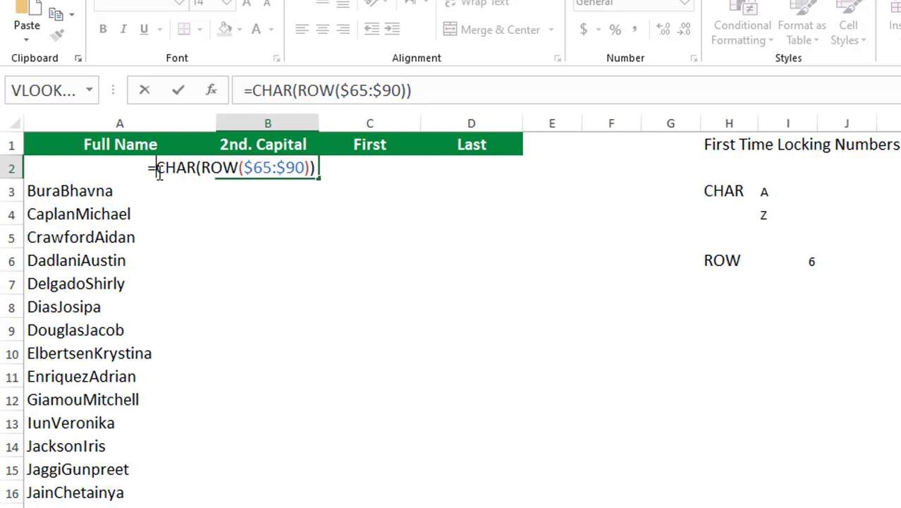
{"action": "left_click_drag", "start_coordinate": [159, 173], "coordinate": [318, 176]}
{"action": "key", "text": "ctrl+x"}
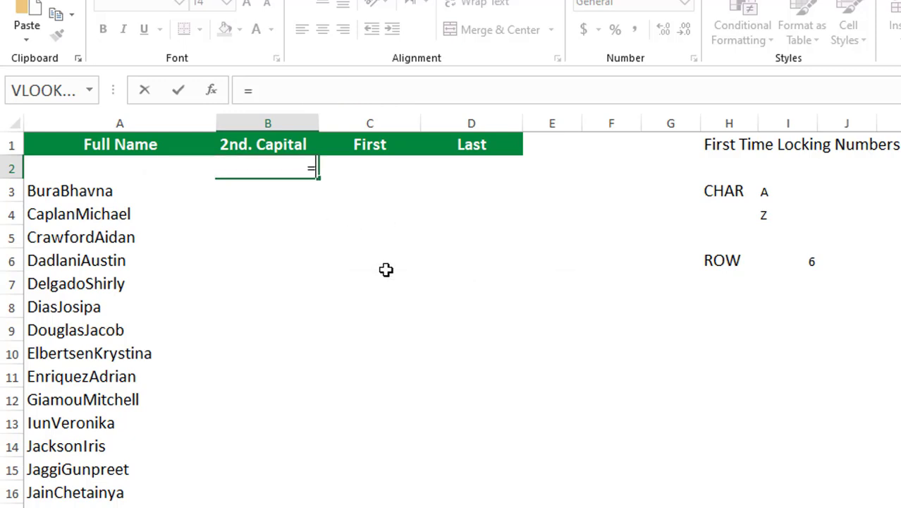
Build =FIND(CHAR(ROW($65:$90)),A2,2) in B2 and evaluate its FIND part with F9
{"action": "type", "text": "Find"}
{"action": "key", "text": "Tab"}
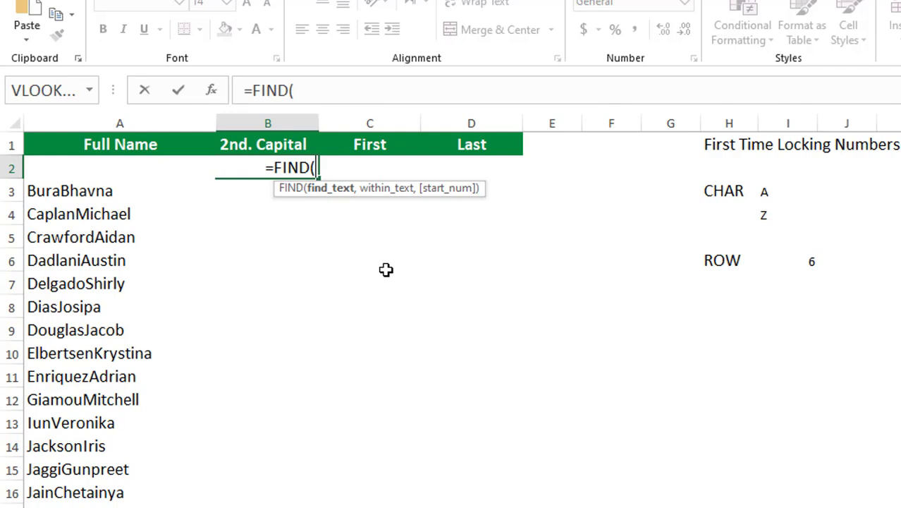
{"action": "key", "text": "ctrl+v"}
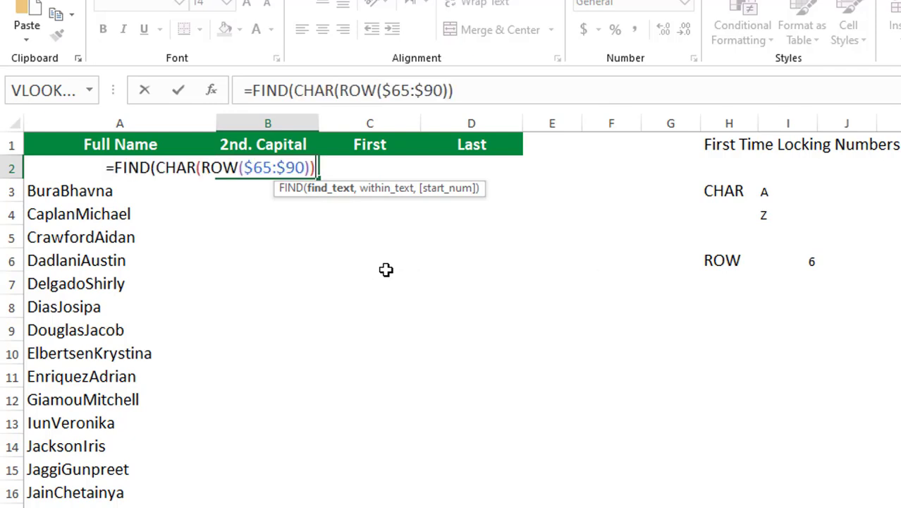
{"action": "type", "text": ","}
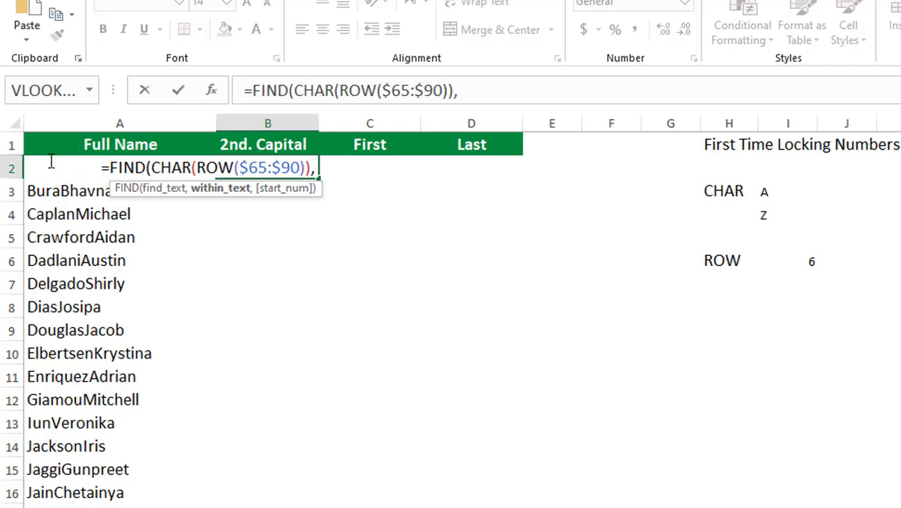
{"action": "left_click", "coordinate": [94, 143]}
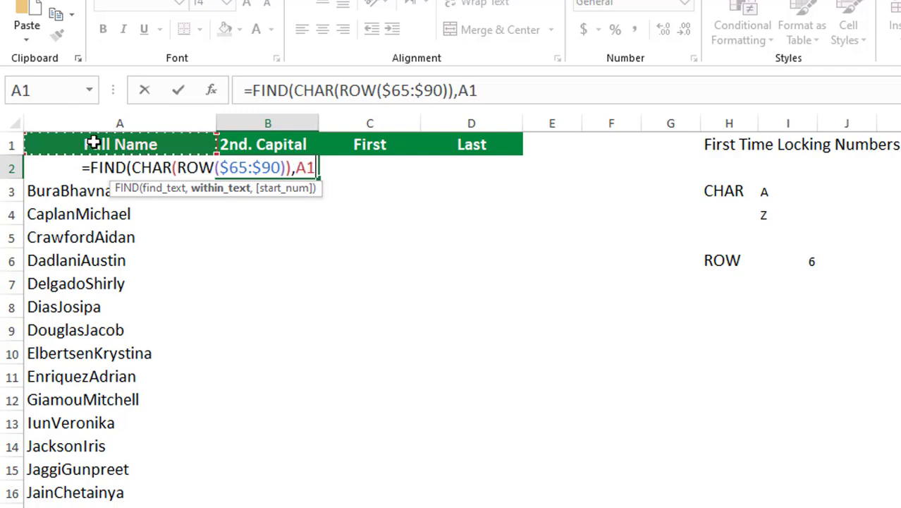
{"action": "key", "text": "Down"}
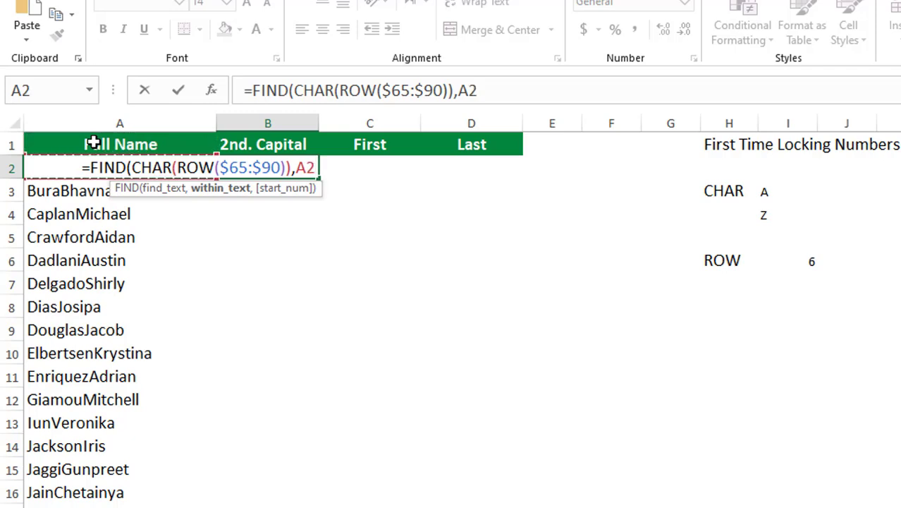
{"action": "type", "text": ","}
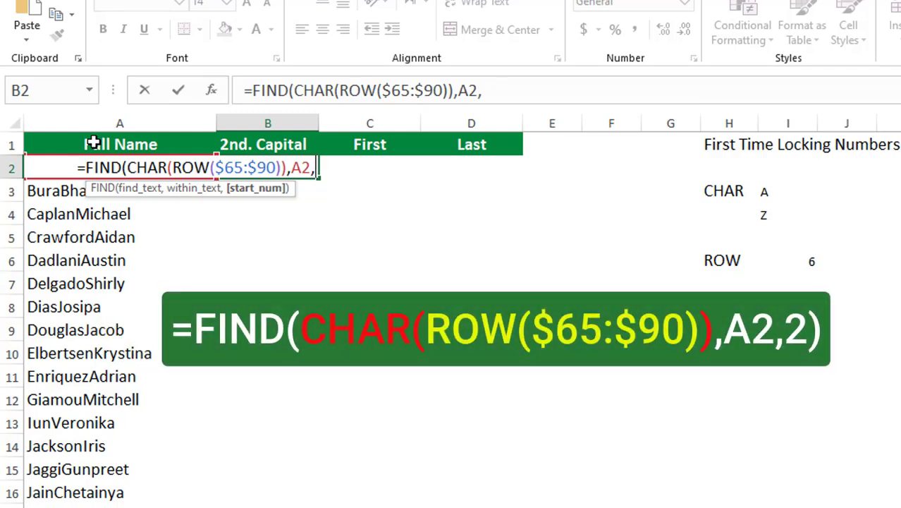
{"action": "type", "text": "2)"}
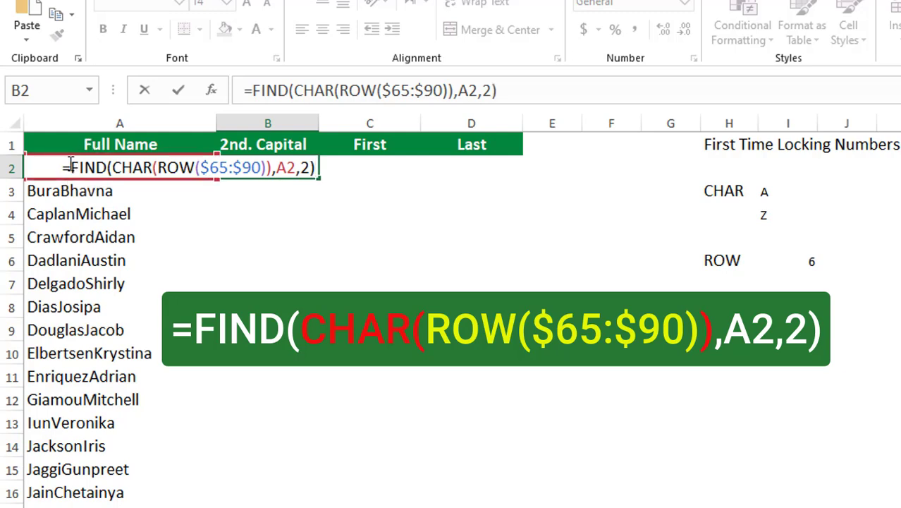
{"action": "left_click_drag", "start_coordinate": [74, 168], "coordinate": [323, 162]}
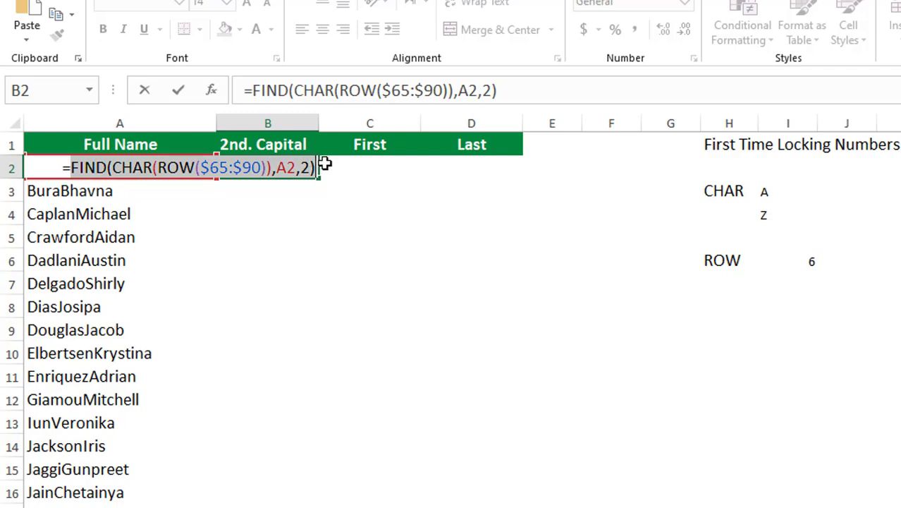
{"action": "key", "text": "F9"}
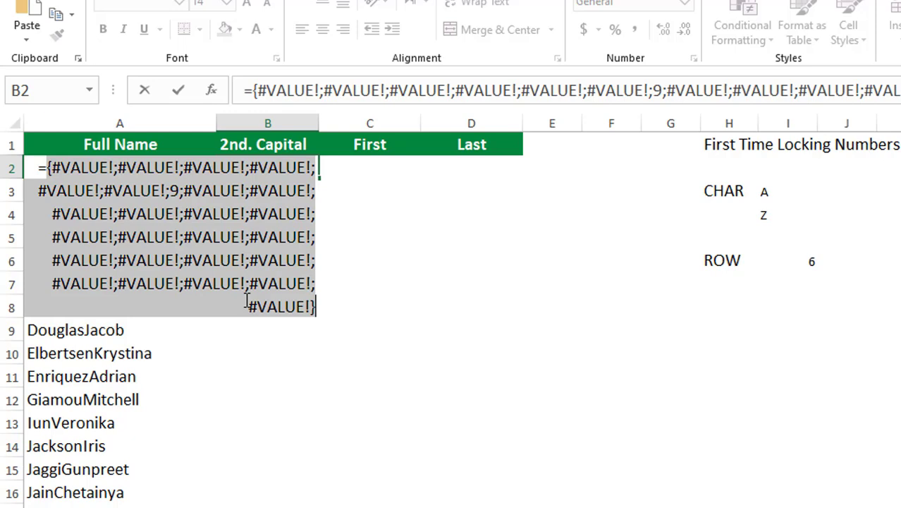
Undo the F9 evaluation so B2 shows the full FIND formula again
{"action": "key", "text": "ctrl+z"}
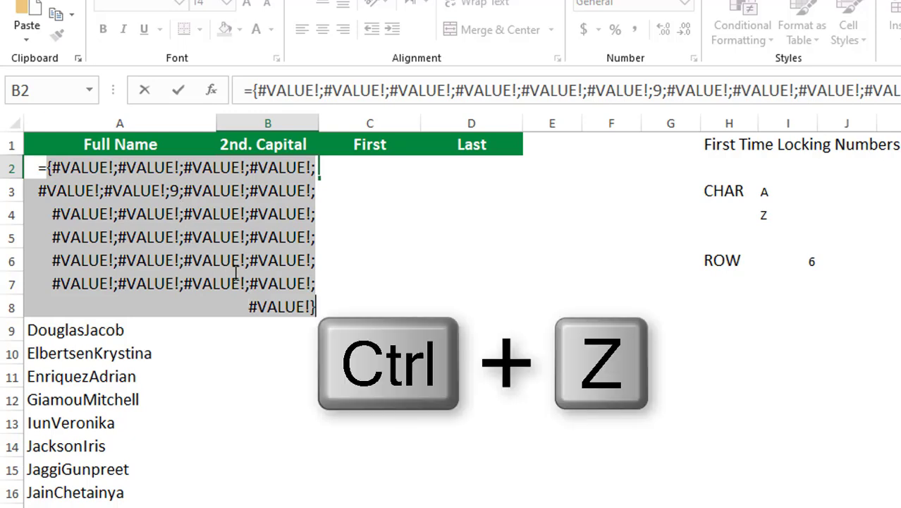
{"action": "key", "text": "ctrl+z"}
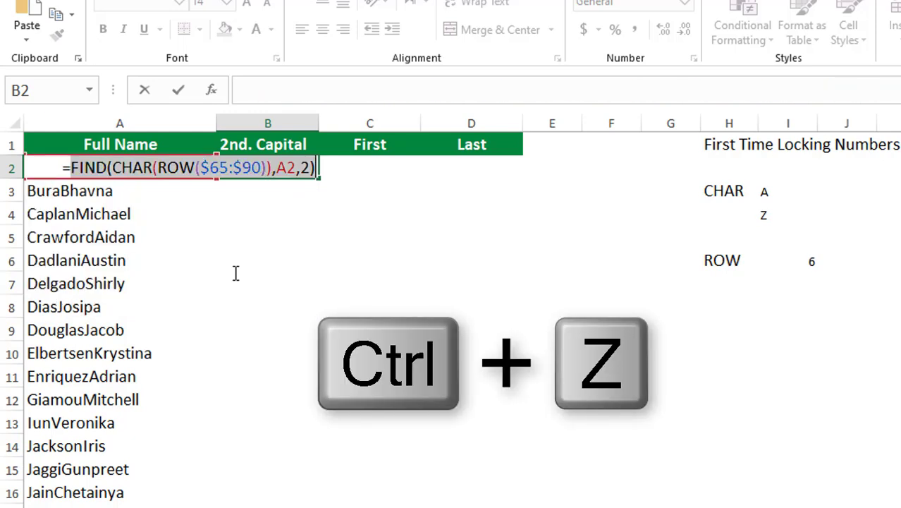
{"action": "left_click", "coordinate": [72, 169]}
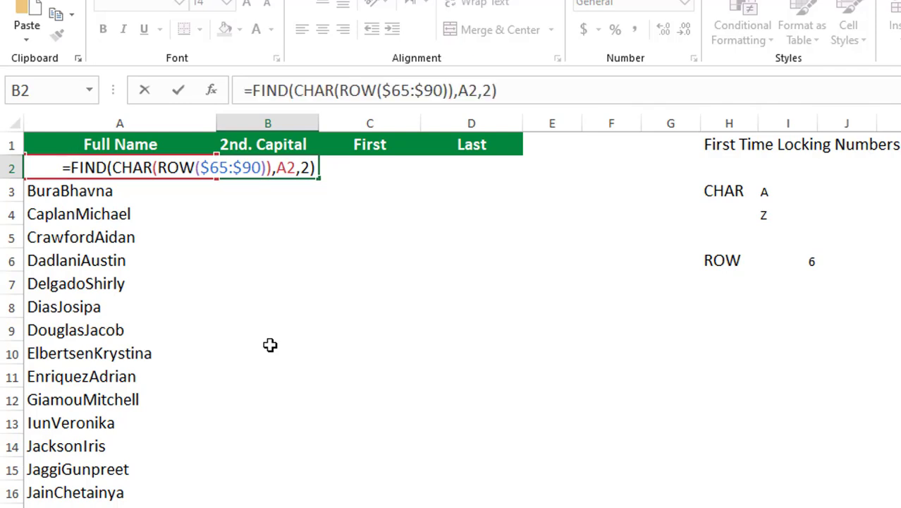
Wrap the FIND formula in IFERROR with "" as the fallback value
{"action": "type", "text": "iferr"}
{"action": "key", "text": "Tab"}
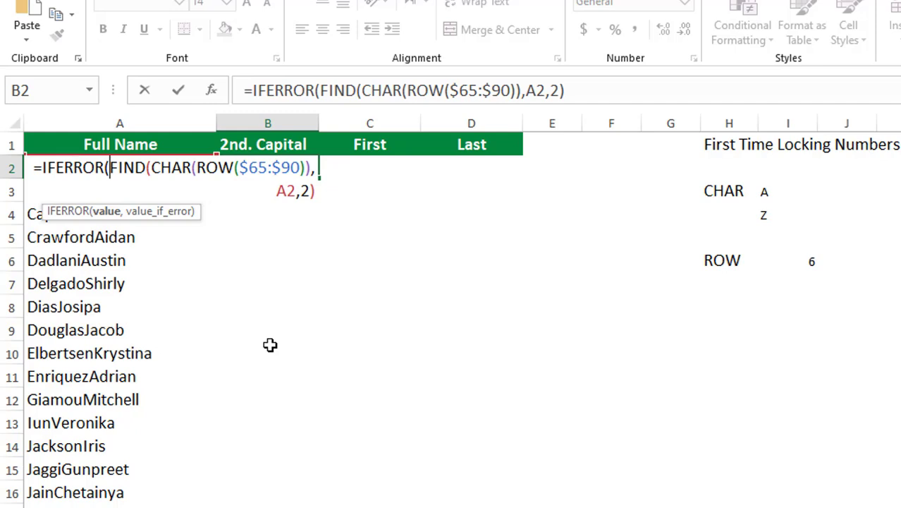
{"action": "left_click", "coordinate": [317, 191]}
{"action": "type", "text": ","}
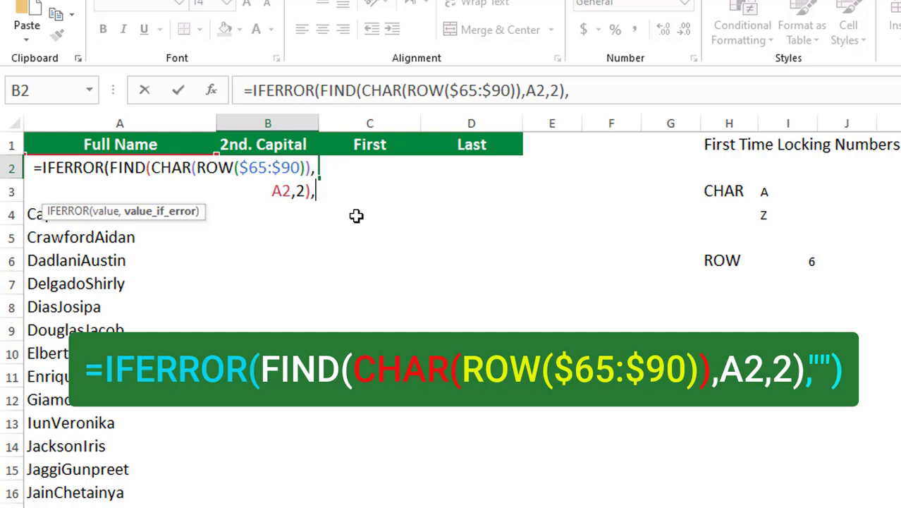
{"action": "type", "text": "\"\")"}
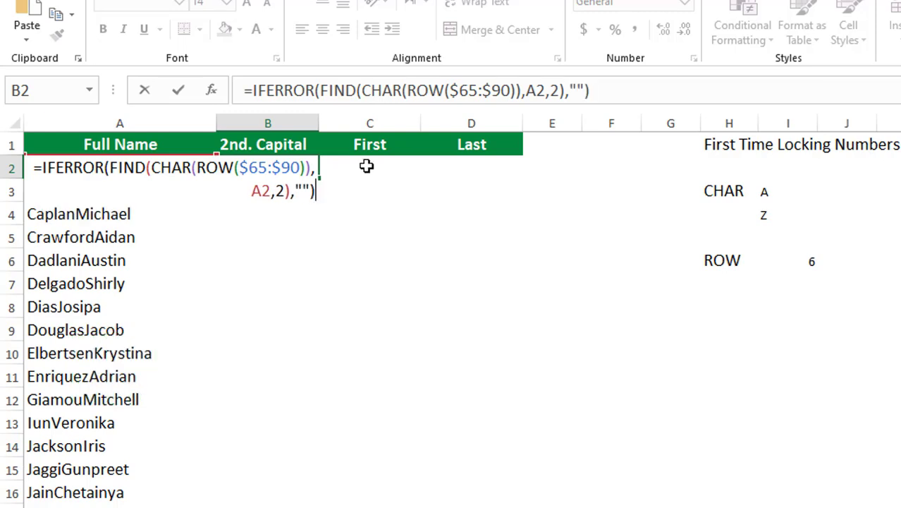
Preview the IFERROR results with F9, then undo the preview
{"action": "left_click_drag", "start_coordinate": [41, 167], "coordinate": [252, 181]}
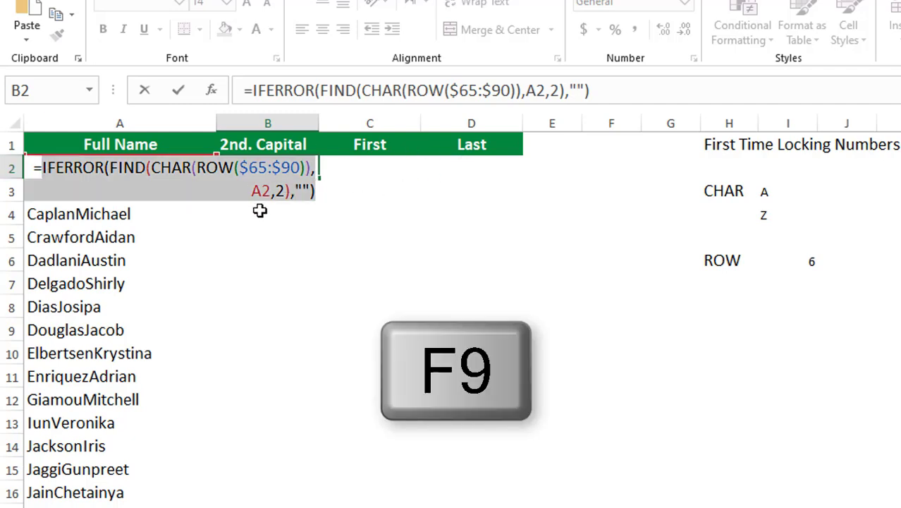
{"action": "key", "text": "F9"}
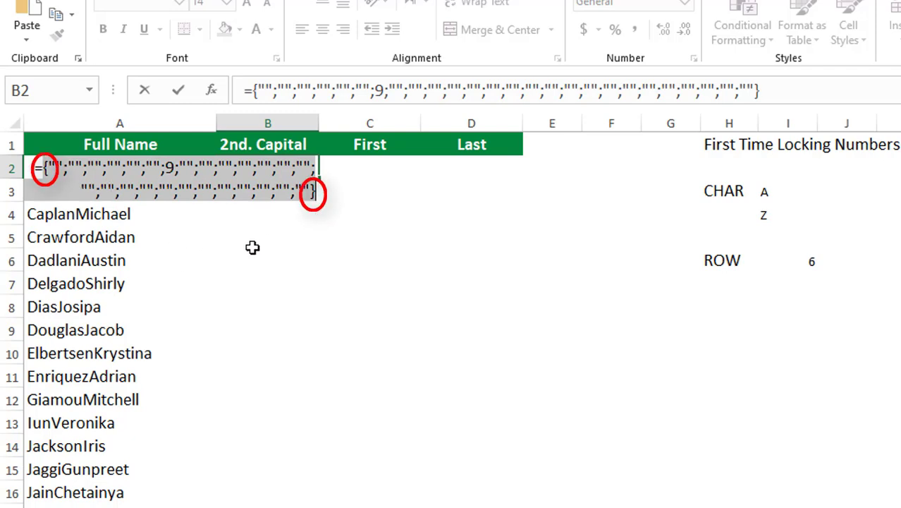
{"action": "key", "text": "ctrl+z"}
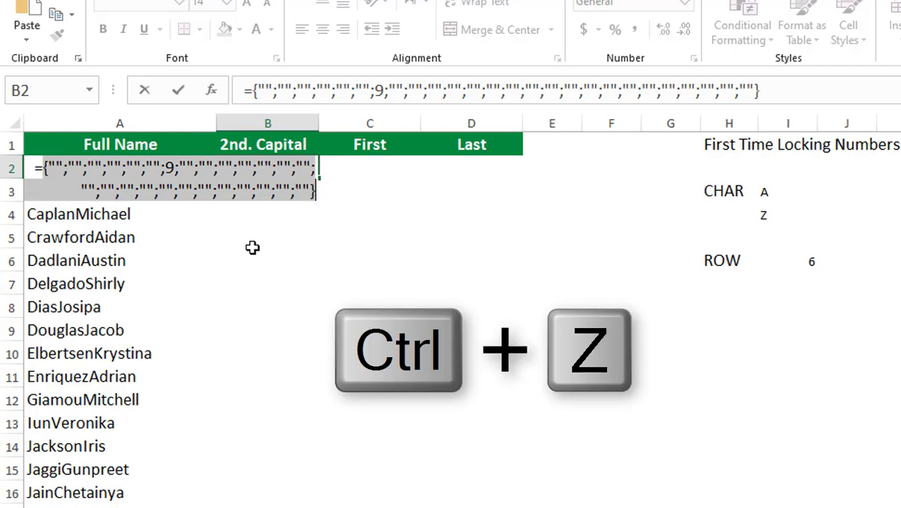
{"action": "key", "text": "ctrl+z"}
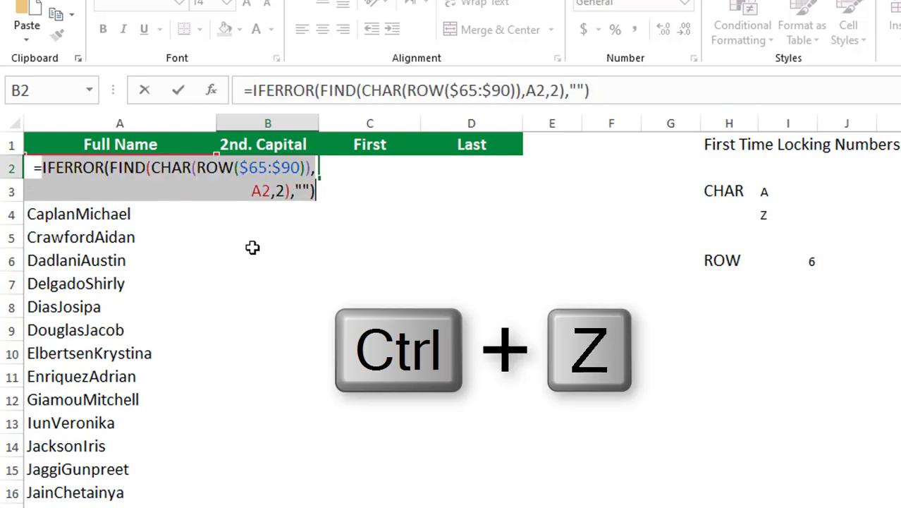
{"action": "left_click", "coordinate": [44, 167]}
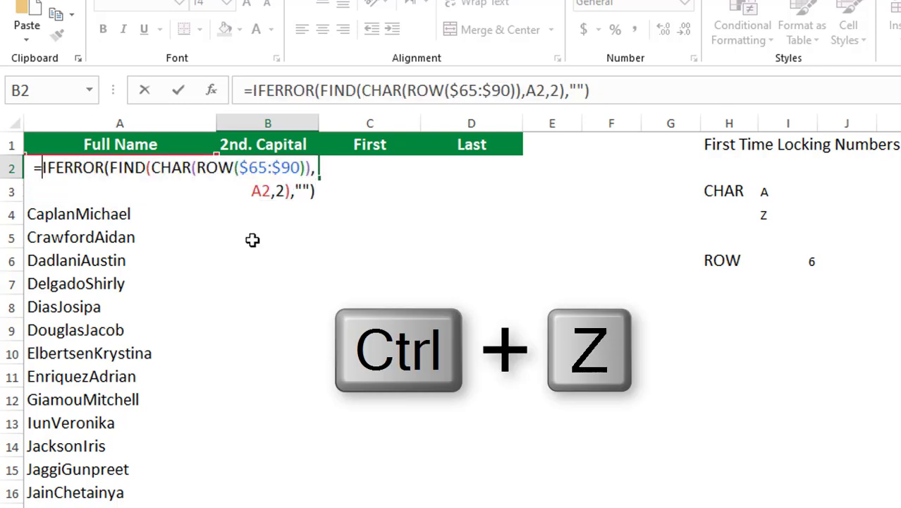
Wrap B2's formula in MIN and commit it
{"action": "type", "text": "M"}
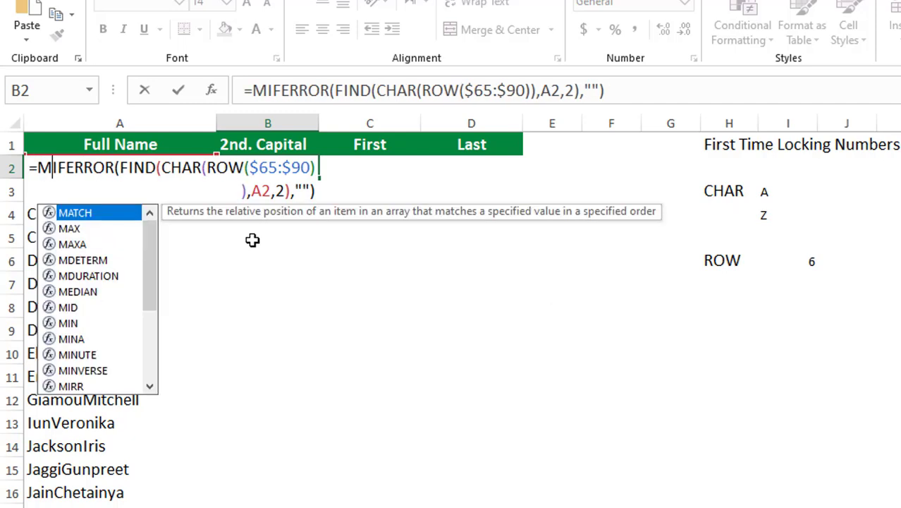
{"action": "type", "text": "in"}
{"action": "key", "text": "Tab"}
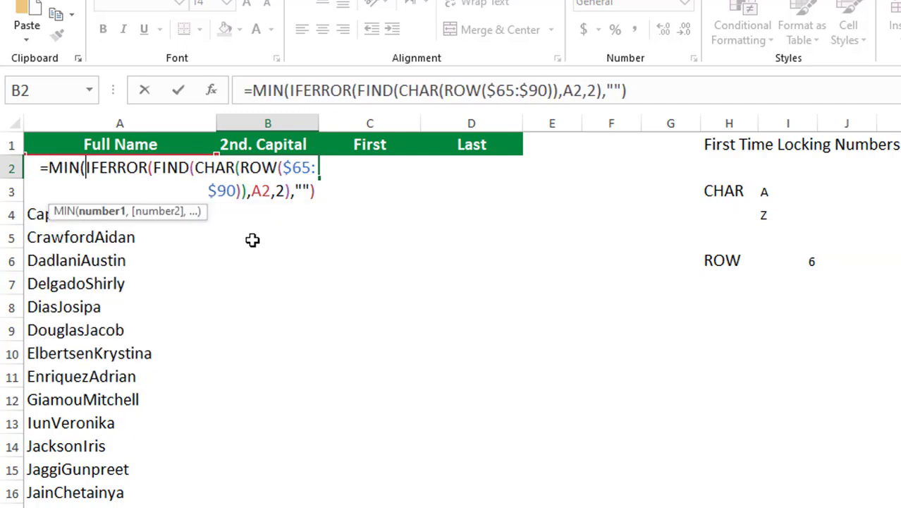
{"action": "left_click", "coordinate": [318, 190]}
{"action": "type", "text": ")"}
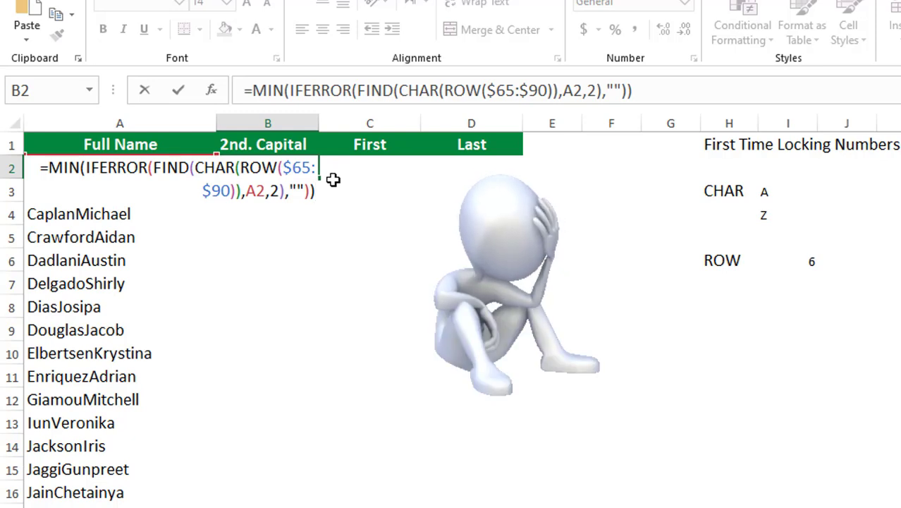
{"action": "key", "text": "Return"}
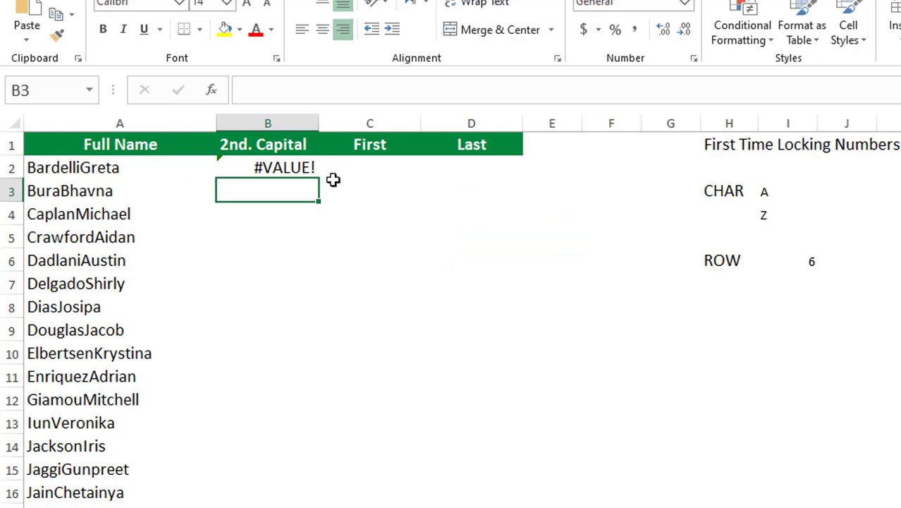
Re-enter B2 as an array formula and fill it down the 2nd. Capital column
{"action": "left_click", "coordinate": [279, 167]}
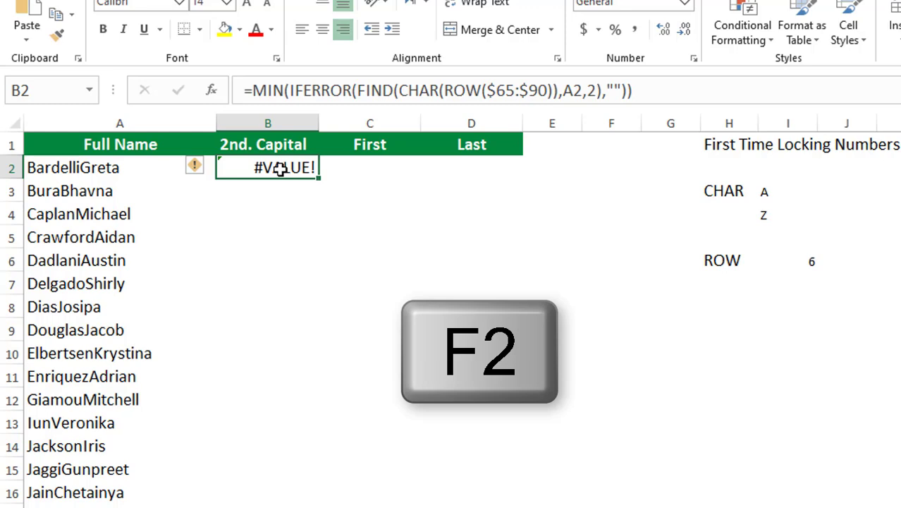
{"action": "key", "text": "F2"}
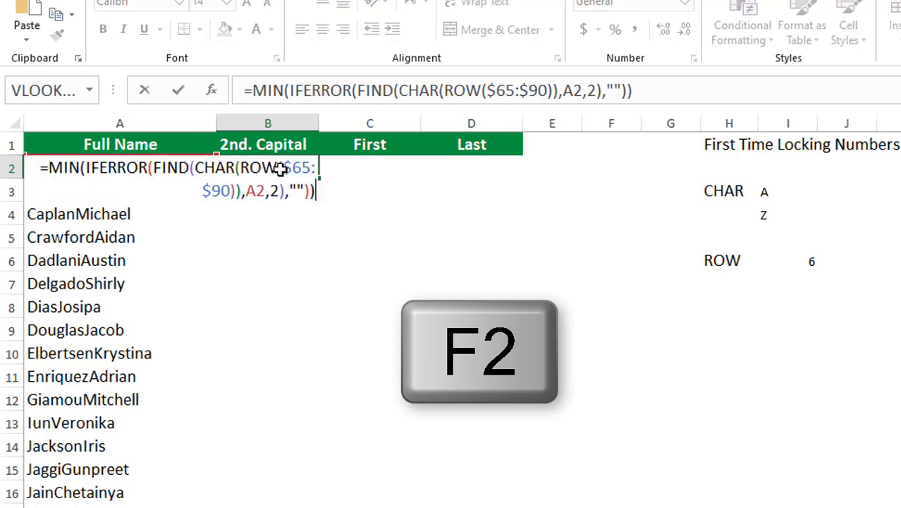
{"action": "key", "text": "Up"}
{"action": "key", "text": "ctrl+shift+Return"}
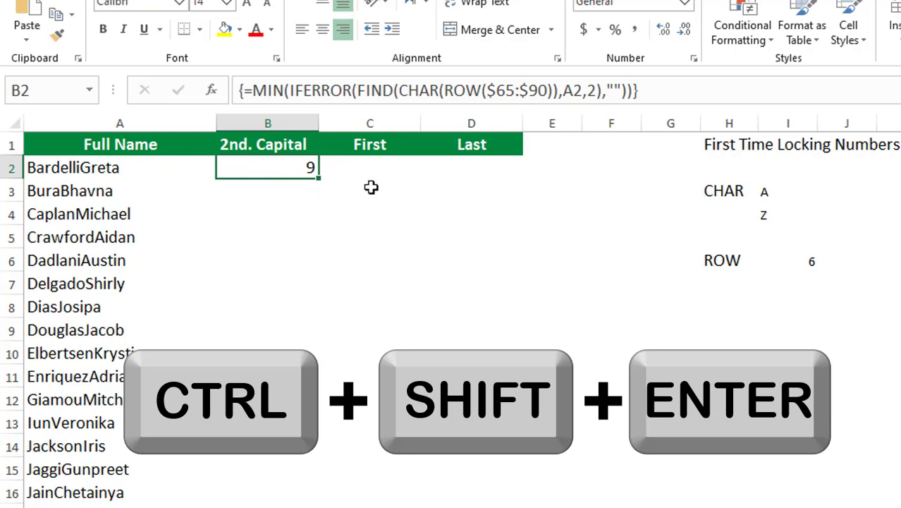
{"action": "double_click", "coordinate": [318, 179]}
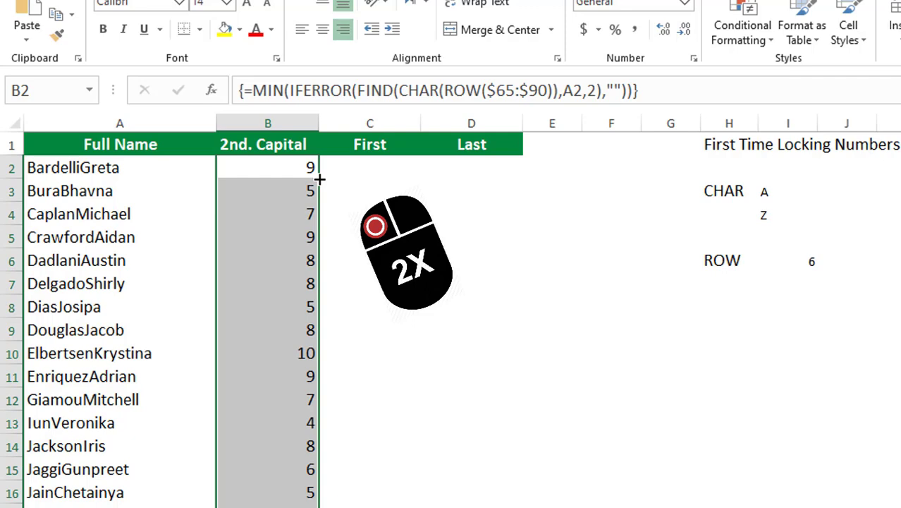
{"action": "left_click", "coordinate": [381, 163]}
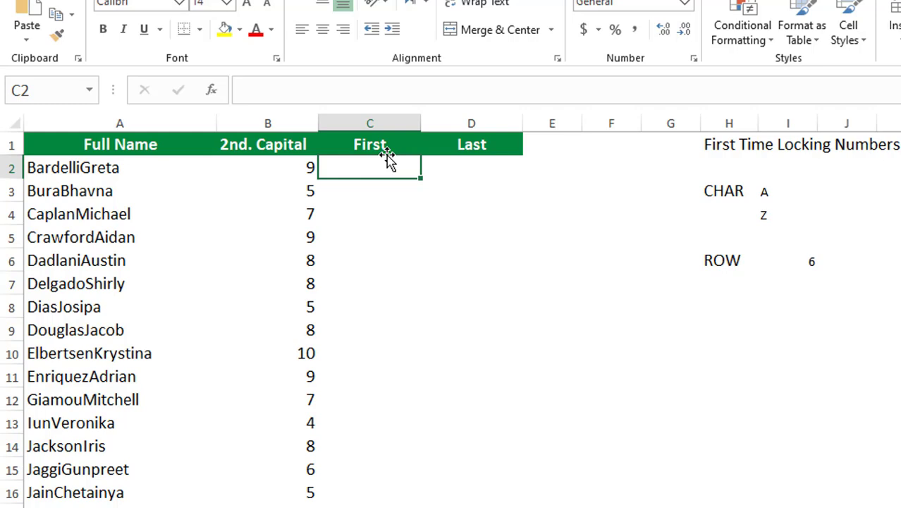
Enter =LEFT(A2,B2-1) in C2 to extract the first name
{"action": "type", "text": "=lef"}
{"action": "key", "text": "Tab"}
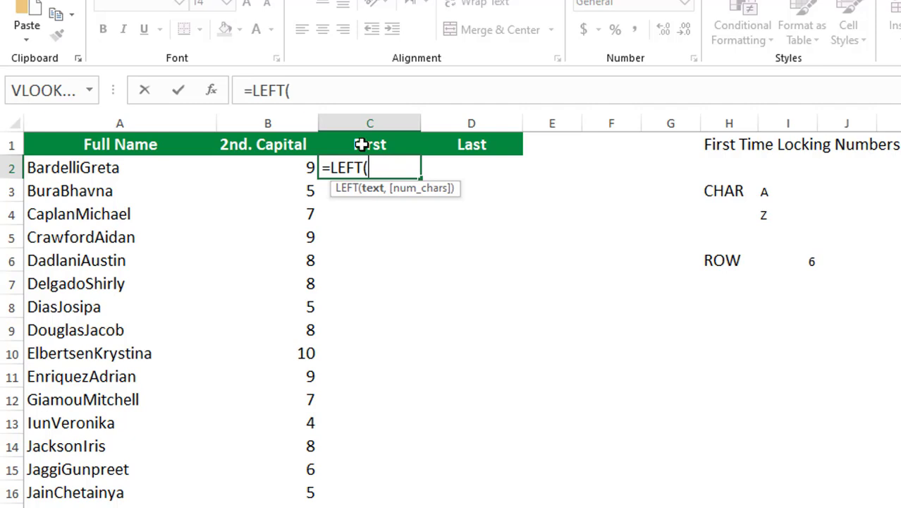
{"action": "left_click", "coordinate": [94, 169]}
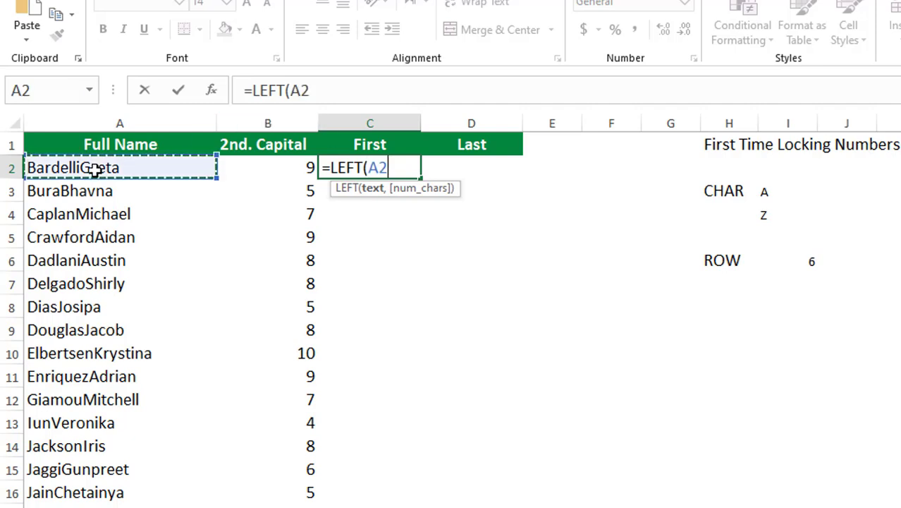
{"action": "type", "text": ","}
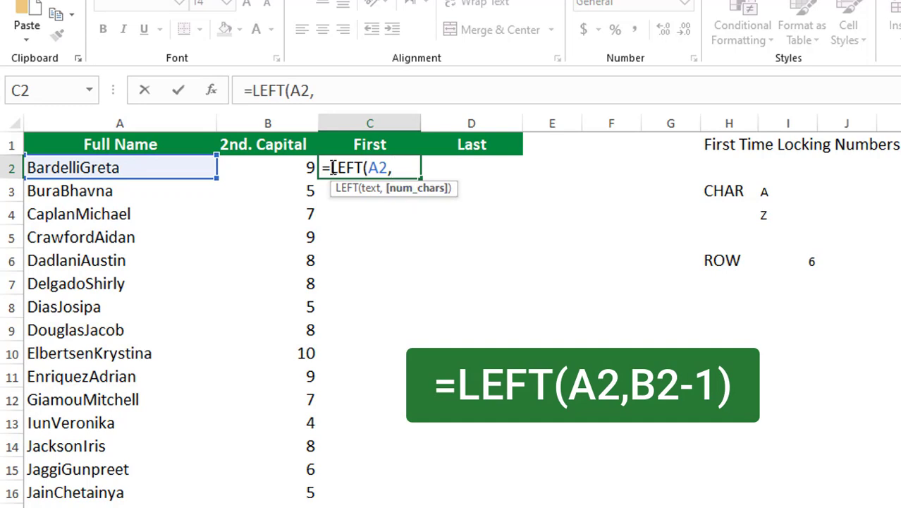
{"action": "left_click", "coordinate": [277, 163]}
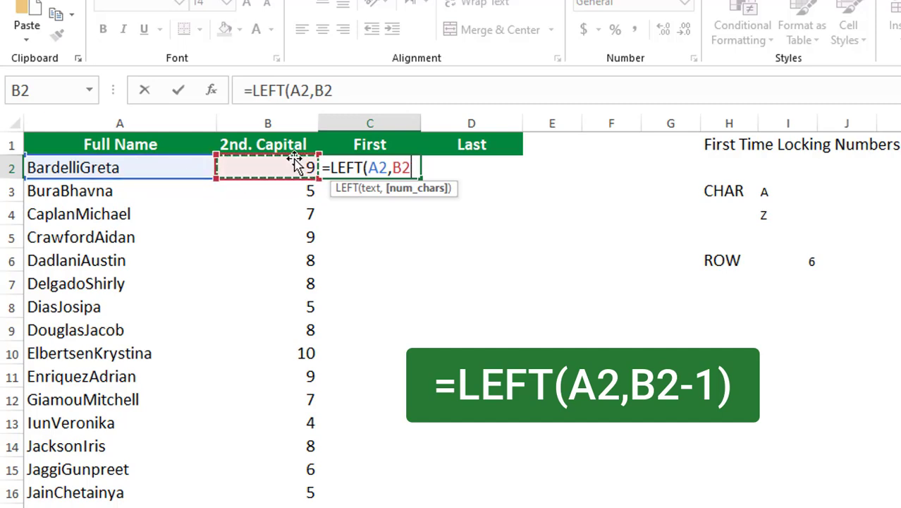
{"action": "type", "text": "-1)"}
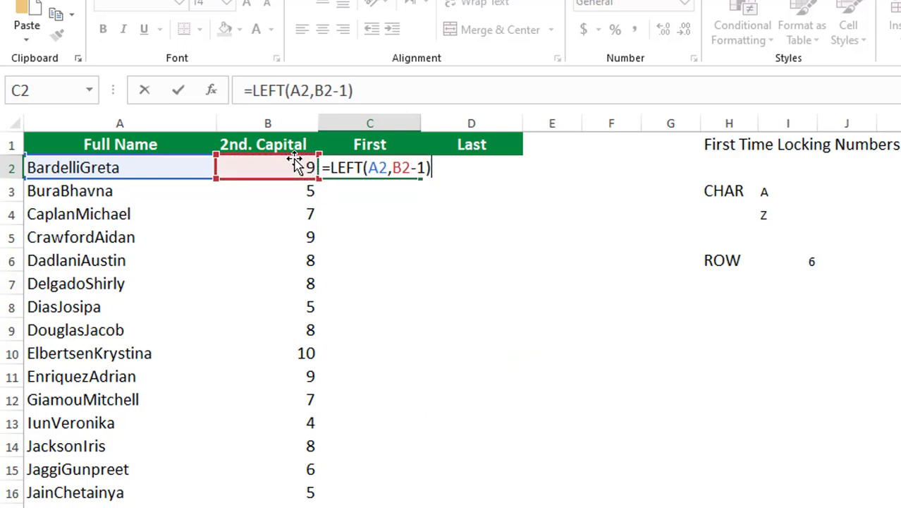
{"action": "key", "text": "Return"}
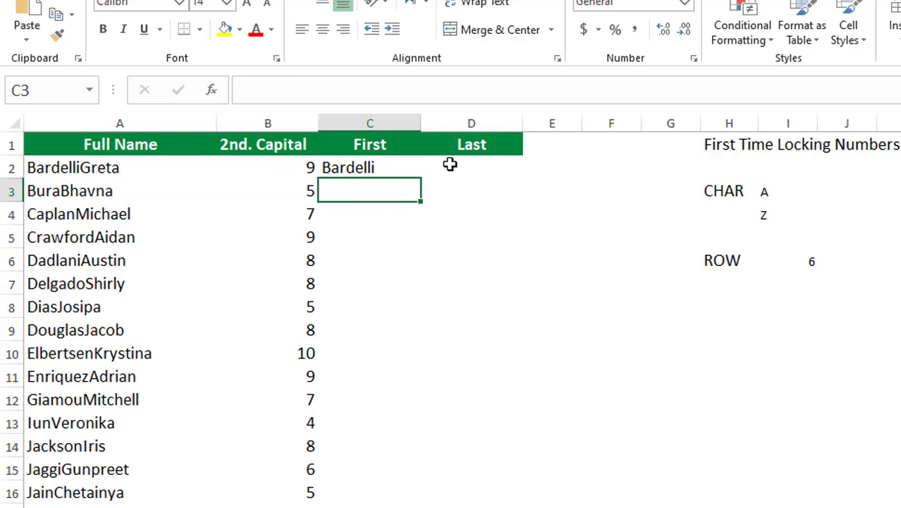
Fill the LEFT formula down the entire First column
{"action": "left_click", "coordinate": [388, 162]}
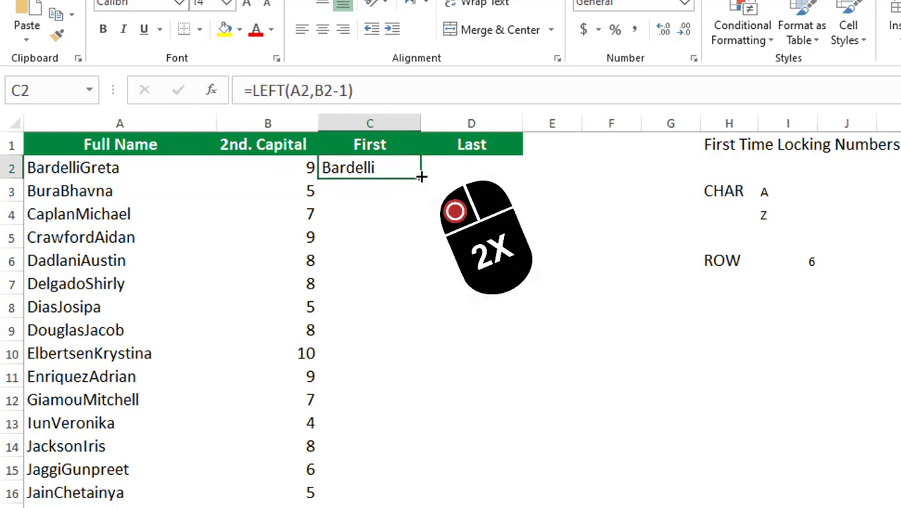
{"action": "double_click", "coordinate": [421, 177]}
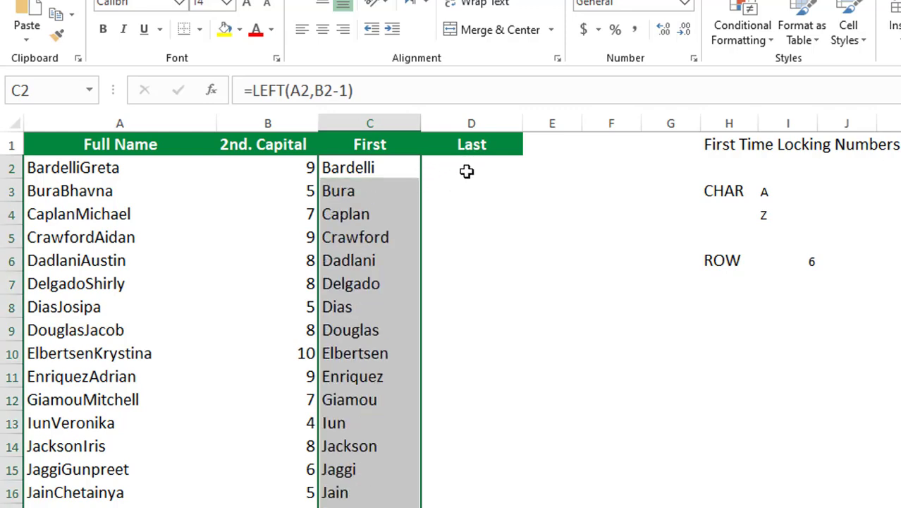
{"action": "left_click", "coordinate": [467, 172]}
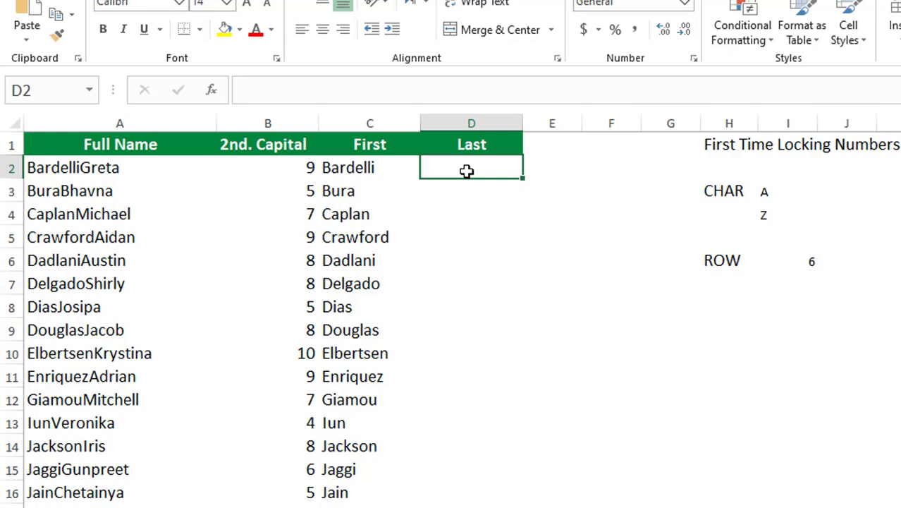
Enter =REPLACE(A2,1,B2-1,"") in D2 to extract the last name Greta
{"action": "type", "text": "=repla"}
{"action": "key", "text": "Tab"}
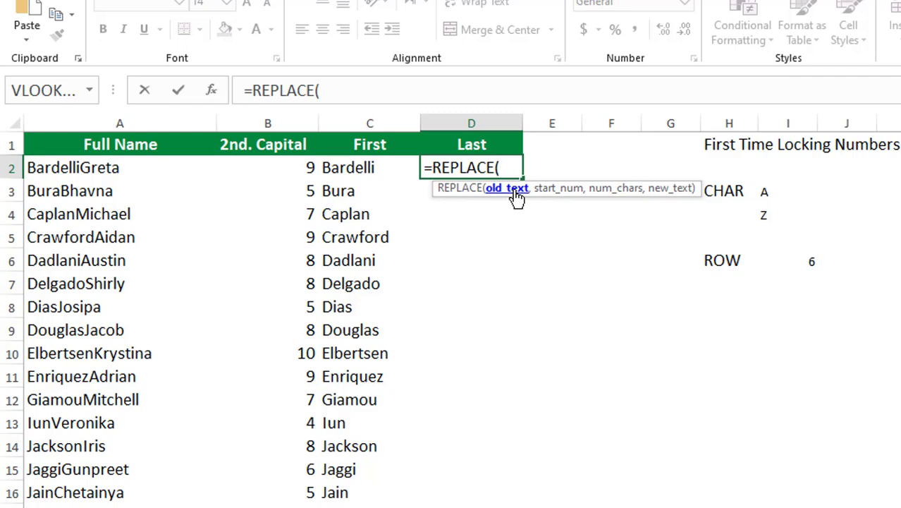
{"action": "left_click", "coordinate": [95, 169]}
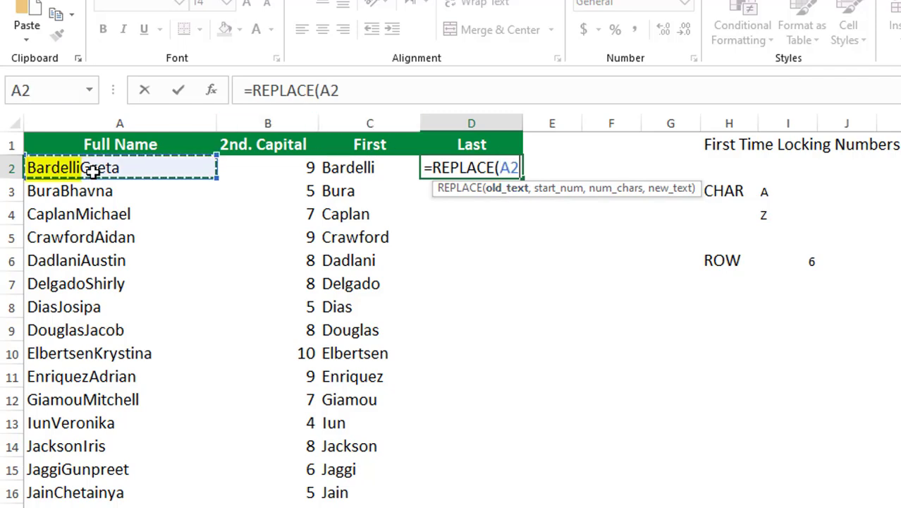
{"action": "type", "text": ","}
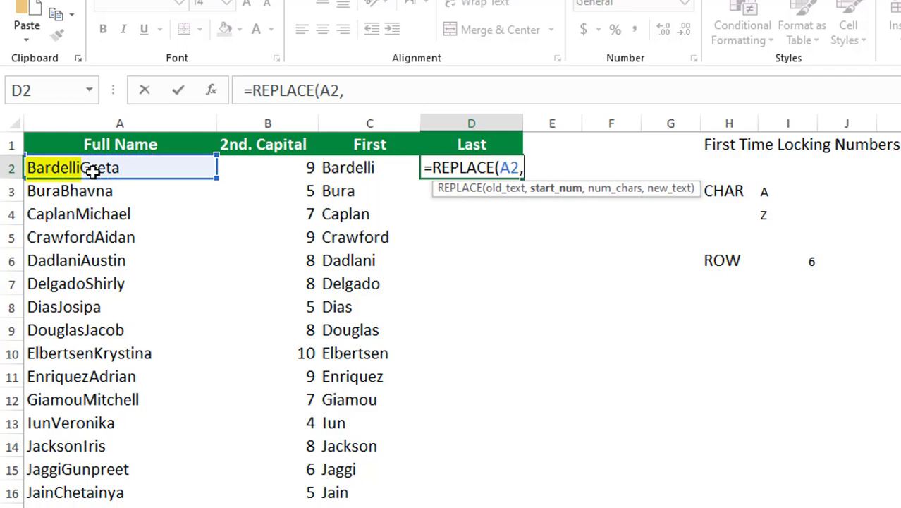
{"action": "type", "text": "1,"}
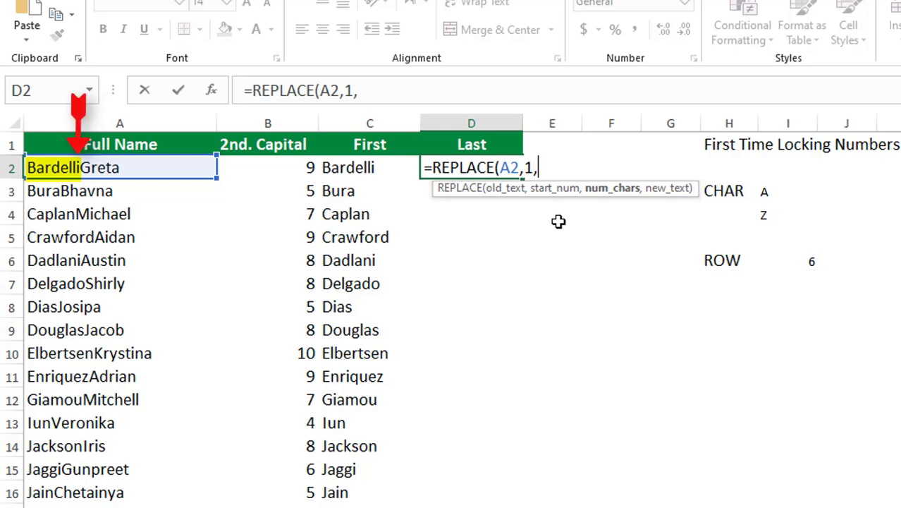
{"action": "key", "text": "Left"}
{"action": "key", "text": "Left"}
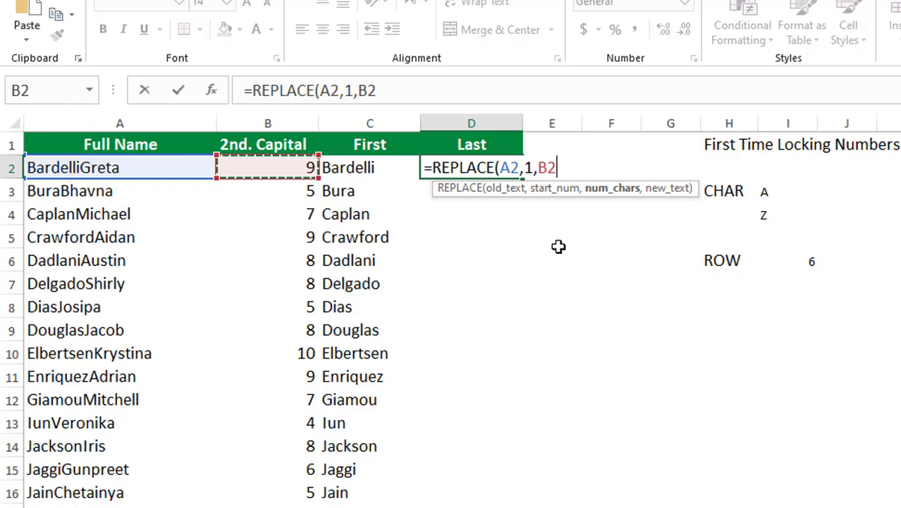
{"action": "type", "text": "-"}
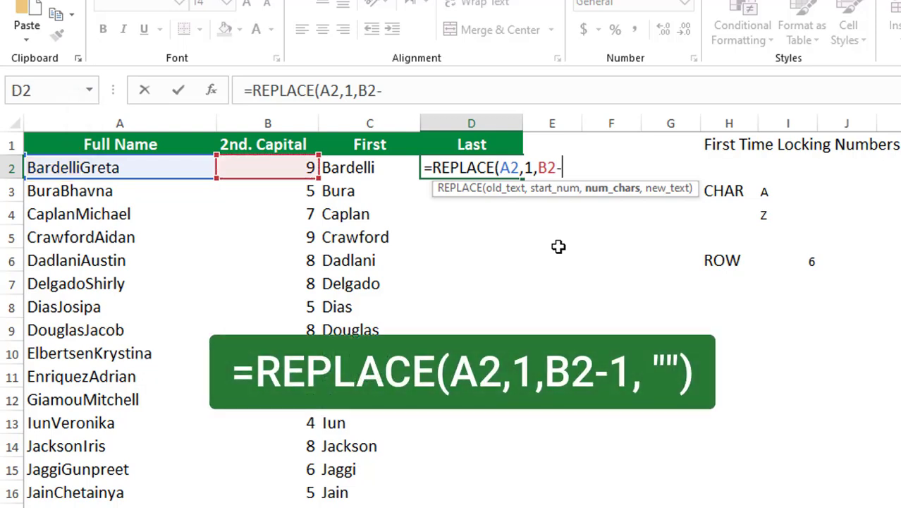
{"action": "type", "text": "1,"}
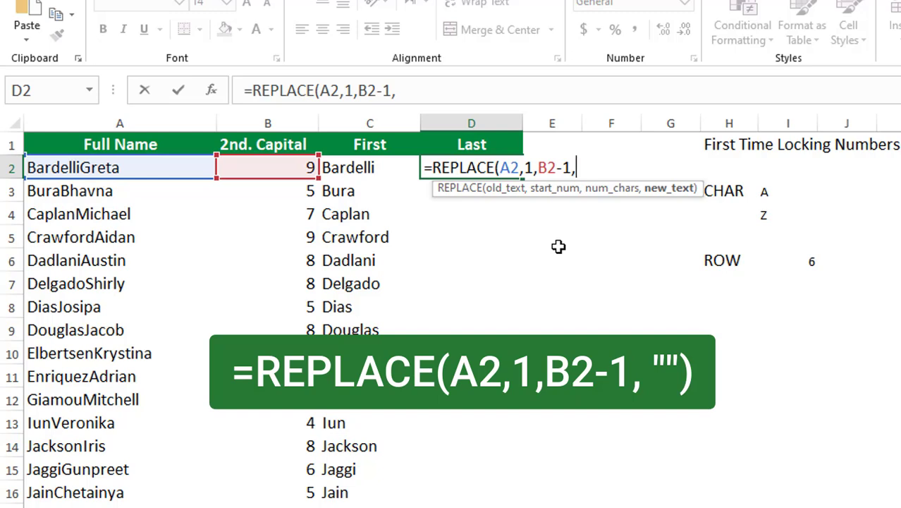
{"action": "type", "text": "\"\")"}
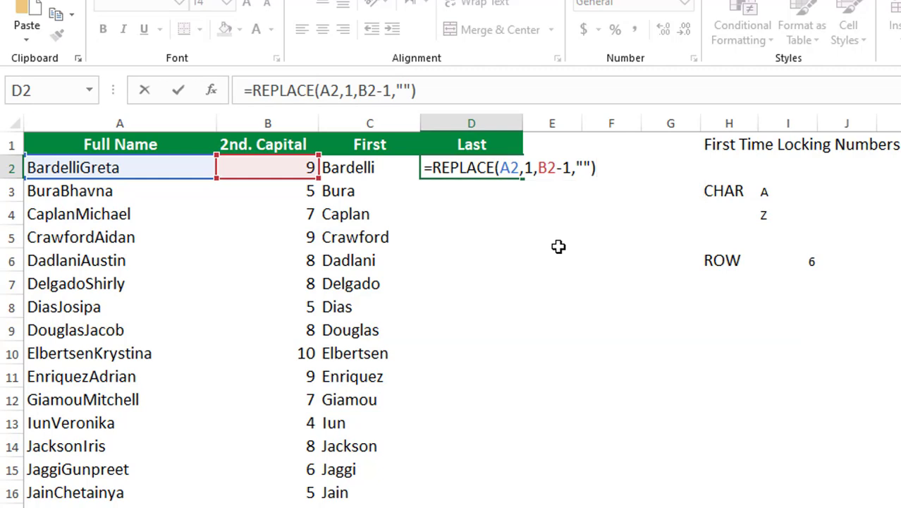
{"action": "key", "text": "Return"}
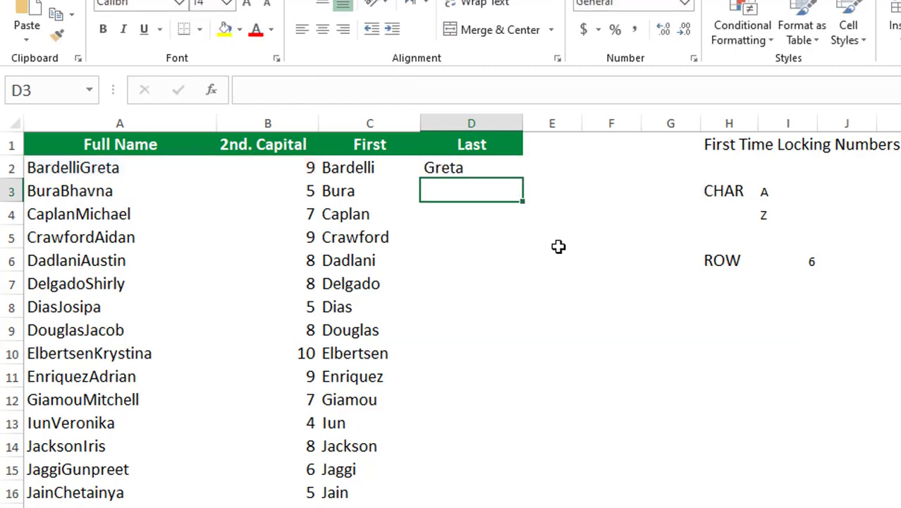
Copy the D2 REPLACE formula down column D to fill every last name
{"action": "left_click", "coordinate": [472, 167]}
{"action": "double_click", "coordinate": [522, 179]}
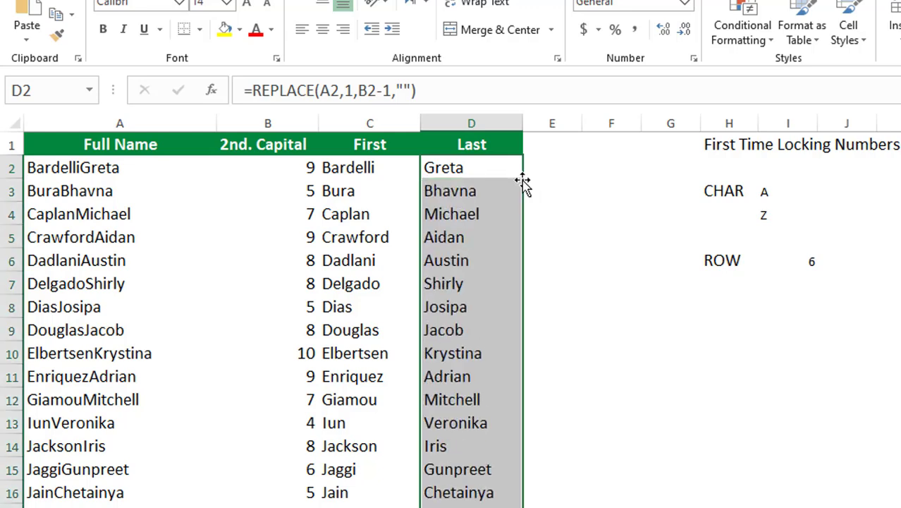
{"action": "left_click", "coordinate": [729, 342]}
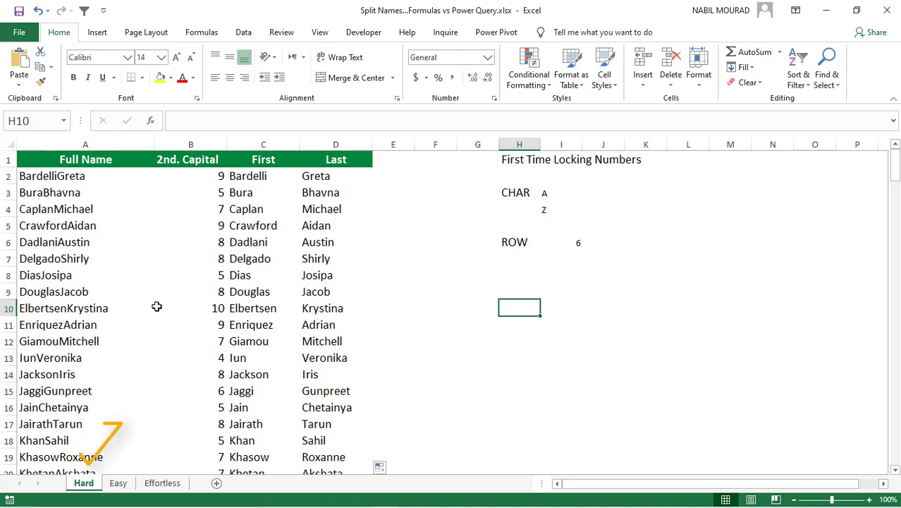
On the Easy sheet, start a table from the Full Name list A1:A183 with headers
{"action": "left_click", "coordinate": [119, 484]}
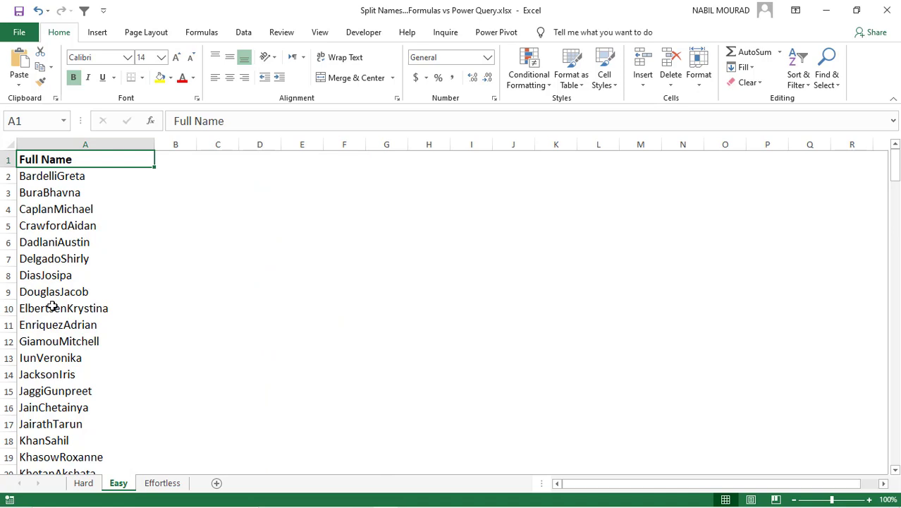
{"action": "left_click", "coordinate": [62, 242]}
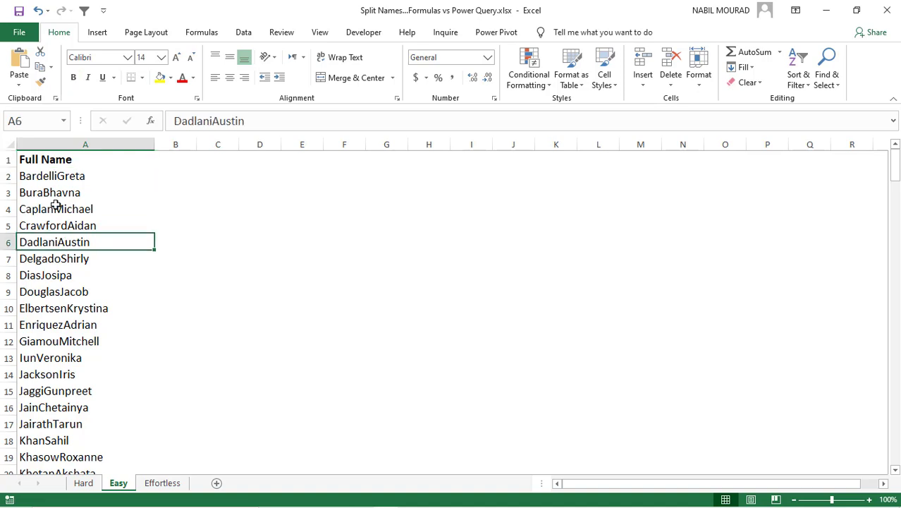
{"action": "key", "text": "ctrl+t"}
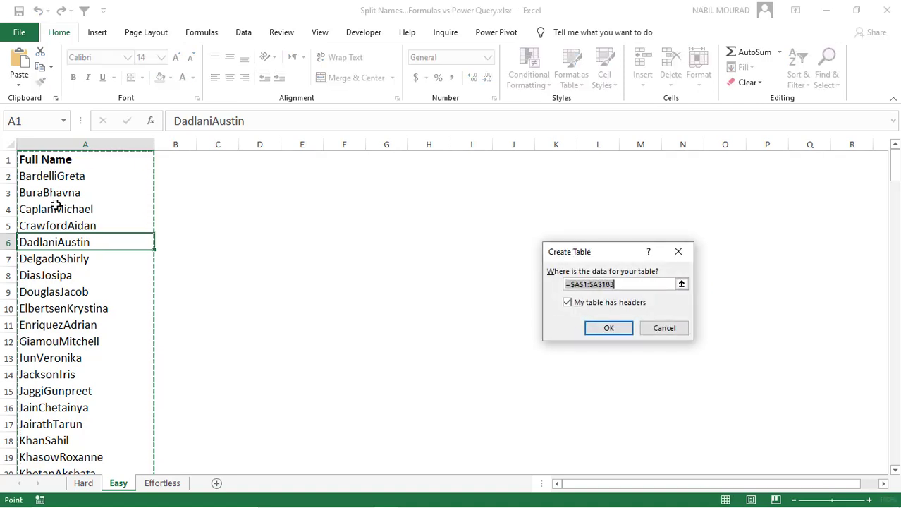
Create the Full Name table and rename it from Table1 to MyNames
{"action": "key", "text": "Return"}
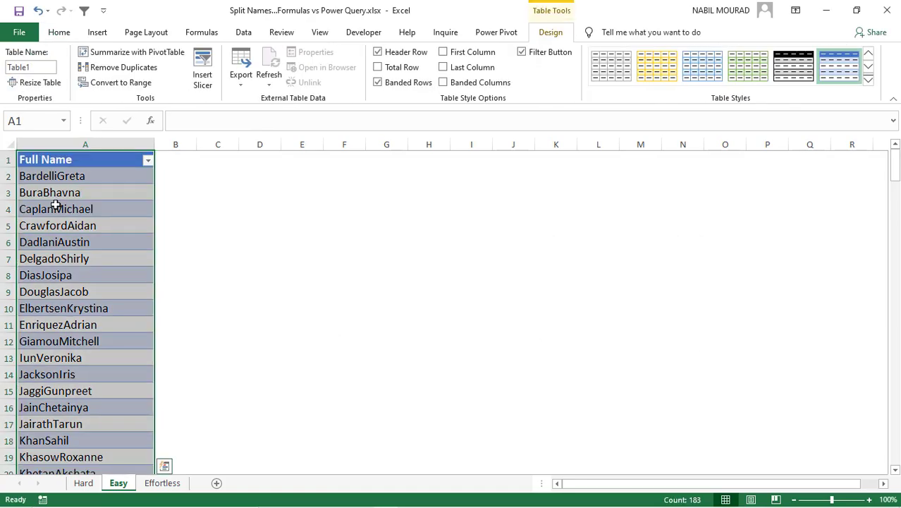
{"action": "left_click", "coordinate": [15, 65]}
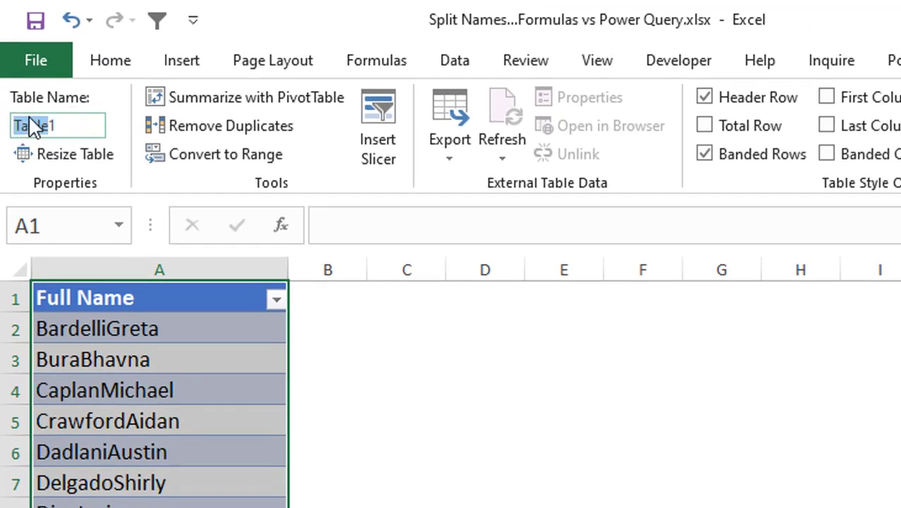
{"action": "left_click_drag", "start_coordinate": [29, 118], "coordinate": [76, 139]}
{"action": "type", "text": "MyNames"}
{"action": "key", "text": "Return"}
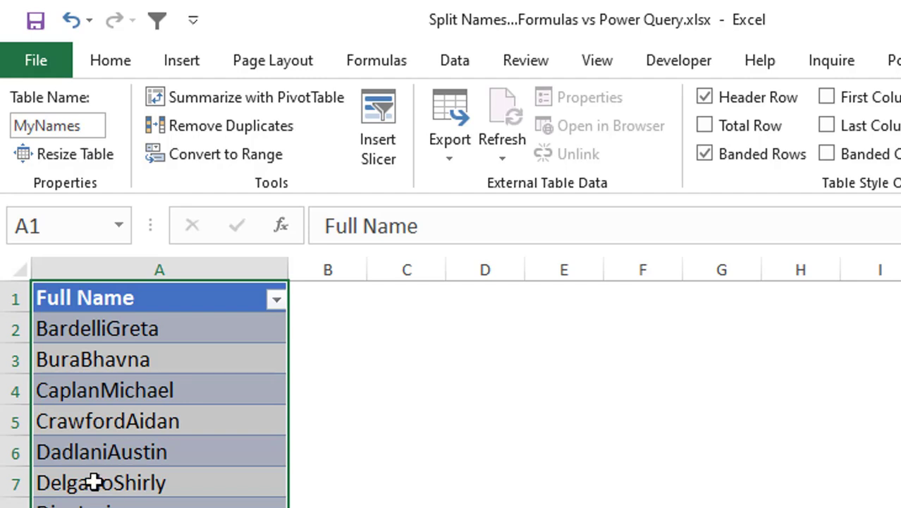
{"action": "left_click", "coordinate": [457, 69]}
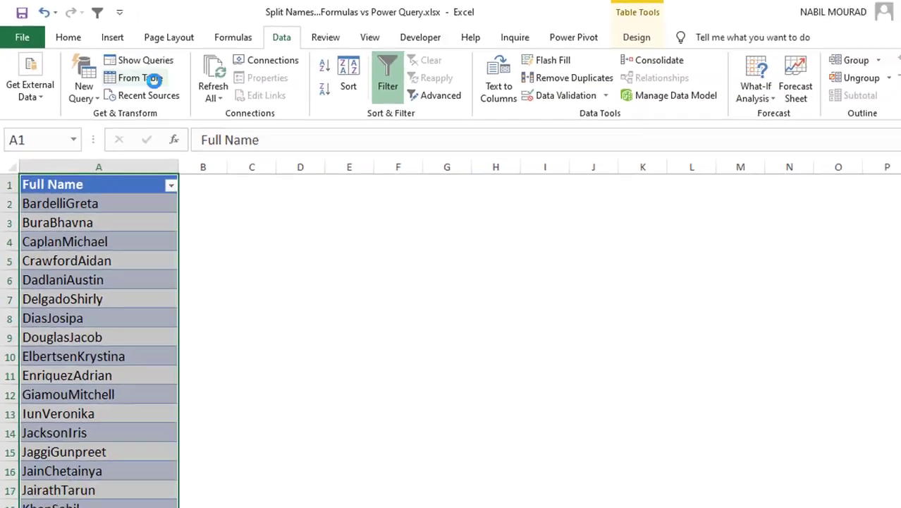
Load the MyNames table into the Power Query Editor with From Table
{"action": "left_click", "coordinate": [249, 134]}
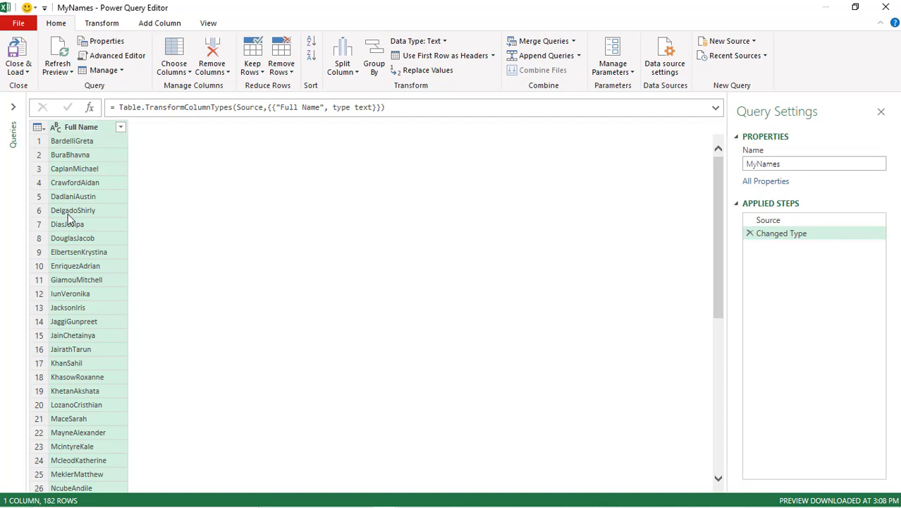
Split Full Name by lowercase-to-uppercase transitions into Full Name.1 and Full Name.2
{"action": "right_click", "coordinate": [88, 131]}
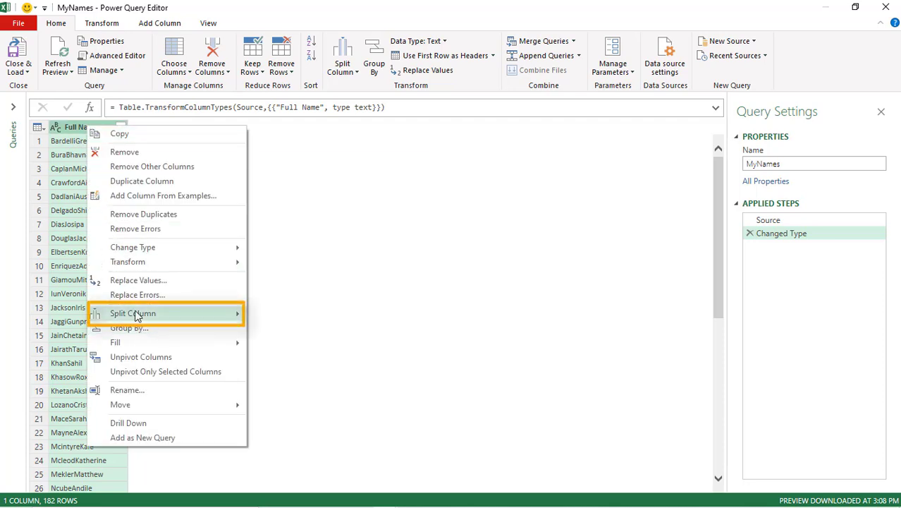
{"action": "mouse_move", "coordinate": [135, 314]}
{"action": "left_click", "coordinate": [369, 230]}
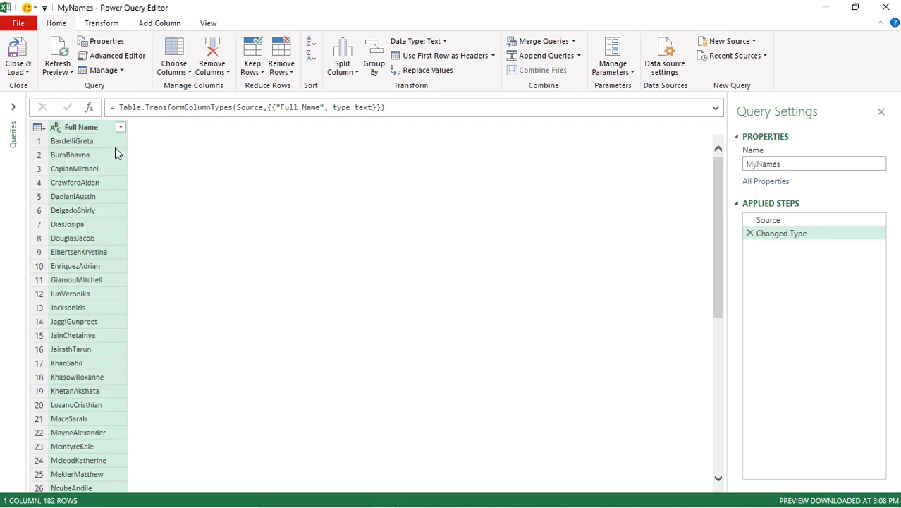
{"action": "left_click", "coordinate": [356, 73]}
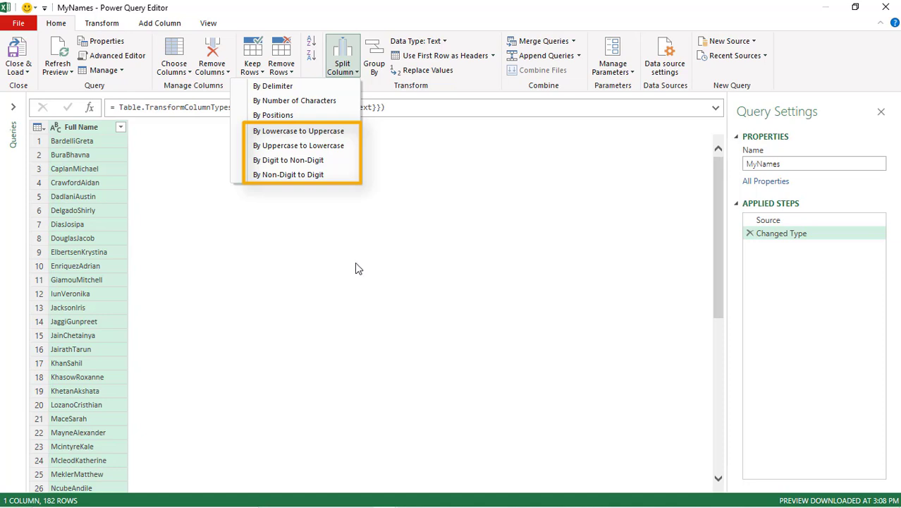
{"action": "left_click", "coordinate": [293, 135]}
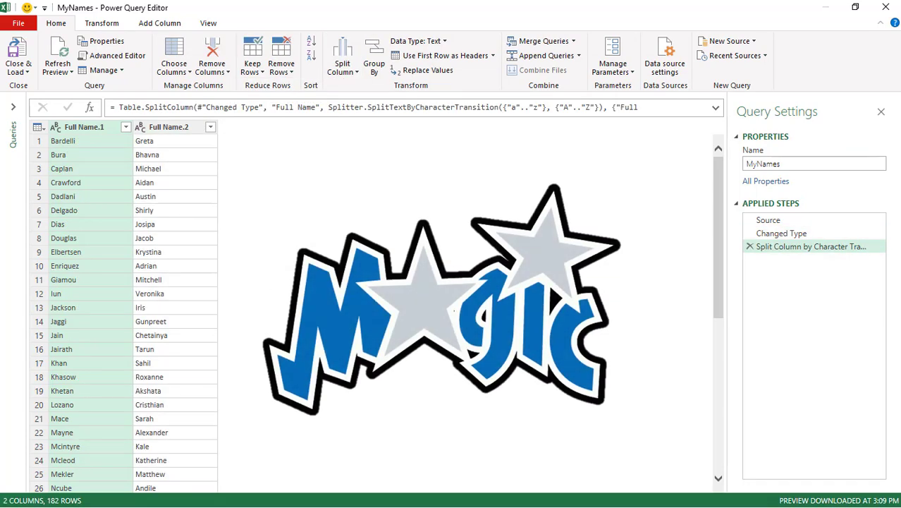
Rename column Full Name.1 to First and Full Name.2 to Last
{"action": "left_click", "coordinate": [99, 135]}
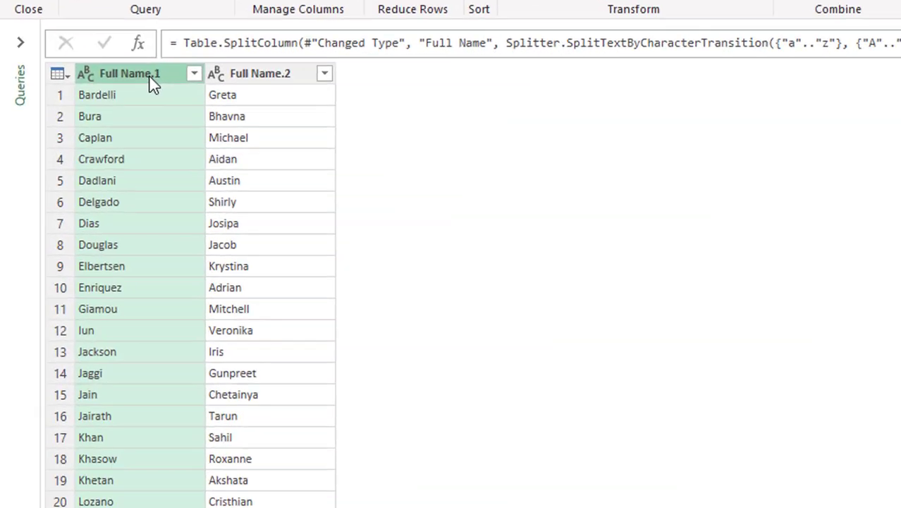
{"action": "key", "text": "F2"}
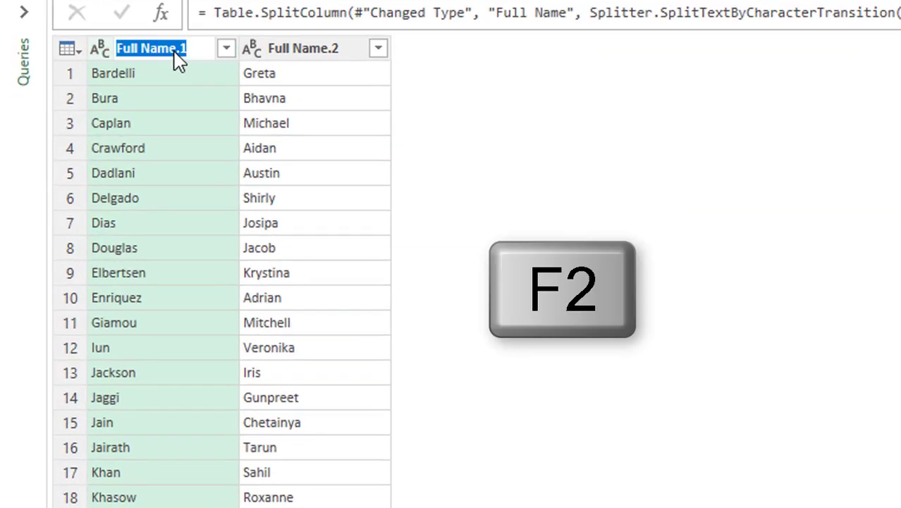
{"action": "type", "text": "First"}
{"action": "key", "text": "Return"}
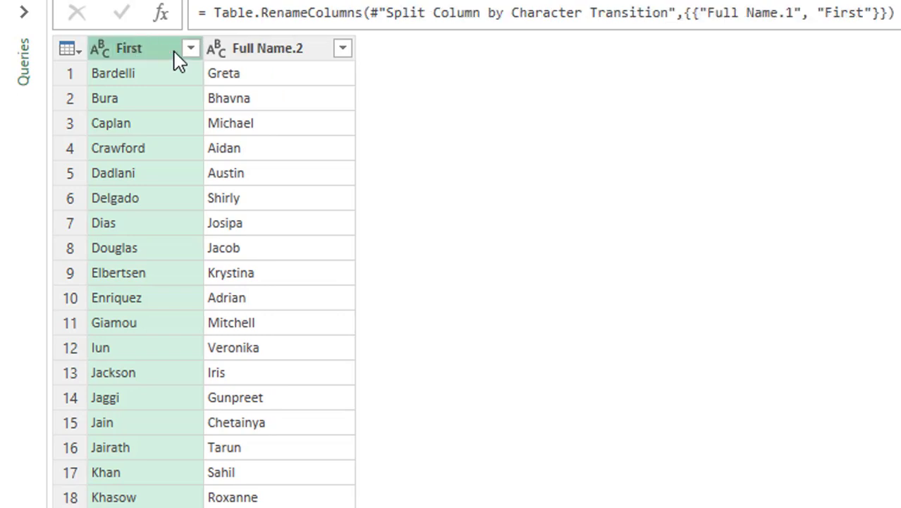
{"action": "key", "text": "Right"}
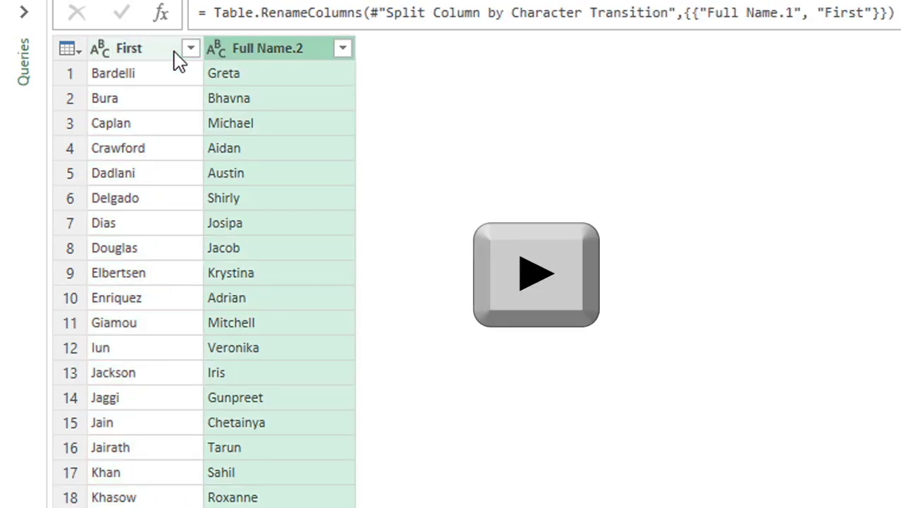
{"action": "key", "text": "F2"}
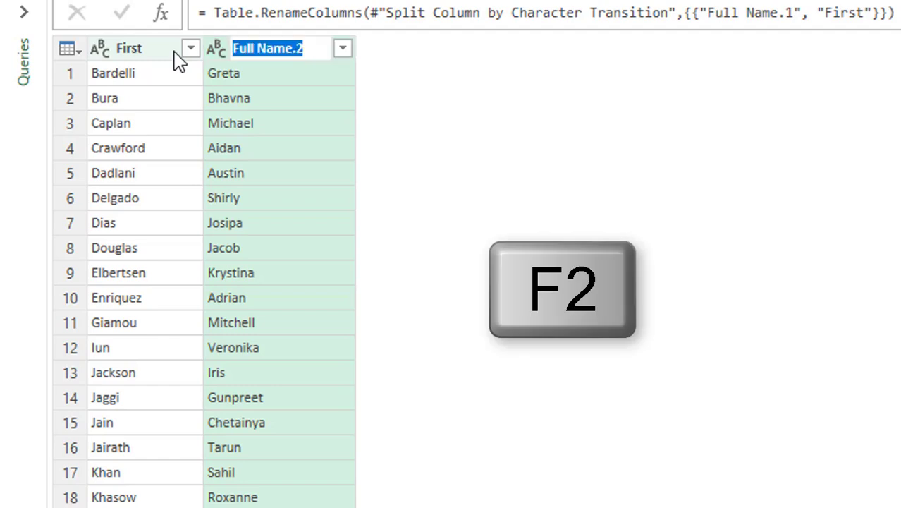
{"action": "type", "text": "Last"}
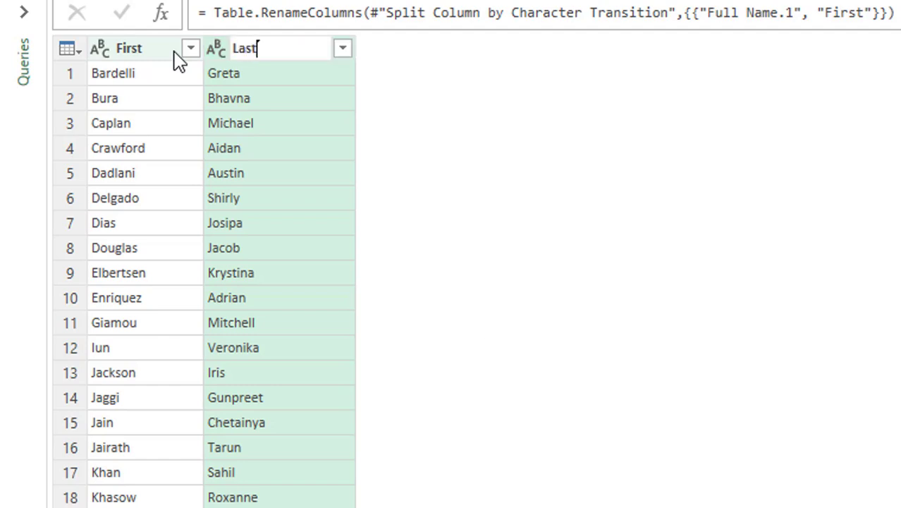
{"action": "key", "text": "Return"}
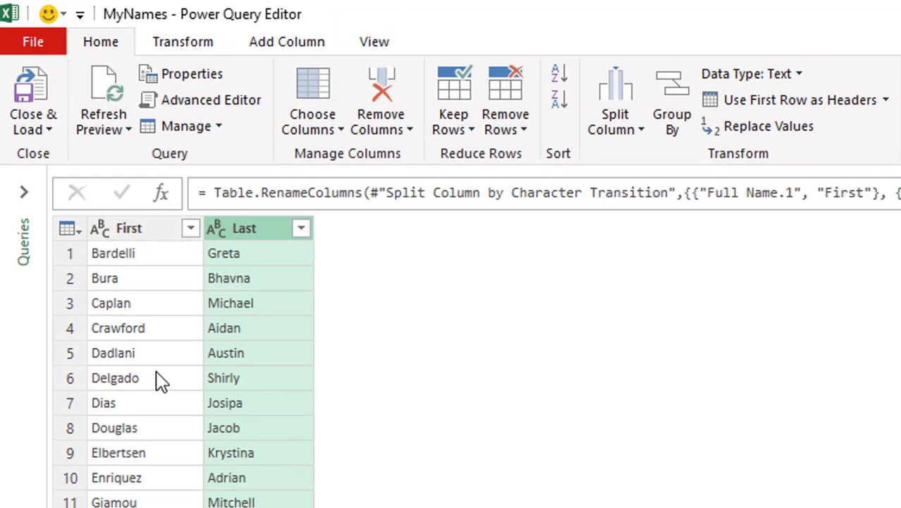
{"action": "left_click", "coordinate": [161, 381]}
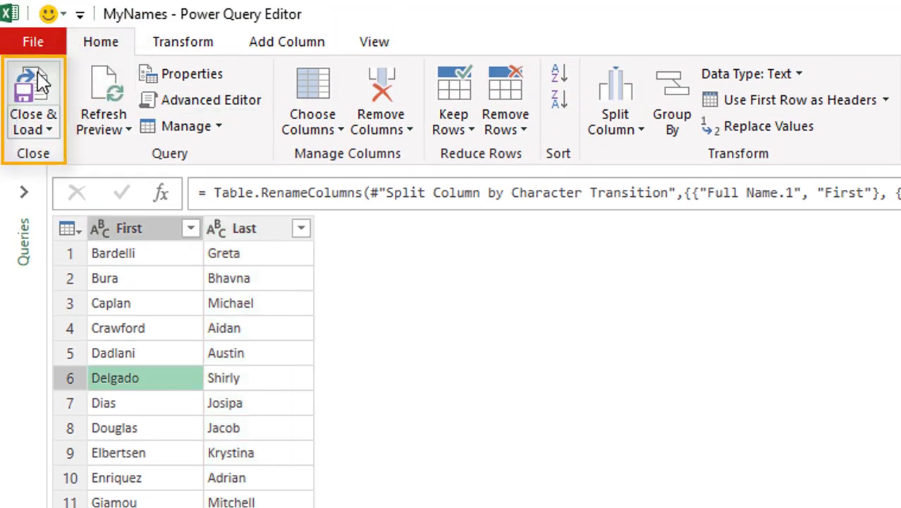
Close and load the query as a table into the existing worksheet at $D$1
{"action": "left_click", "coordinate": [48, 131]}
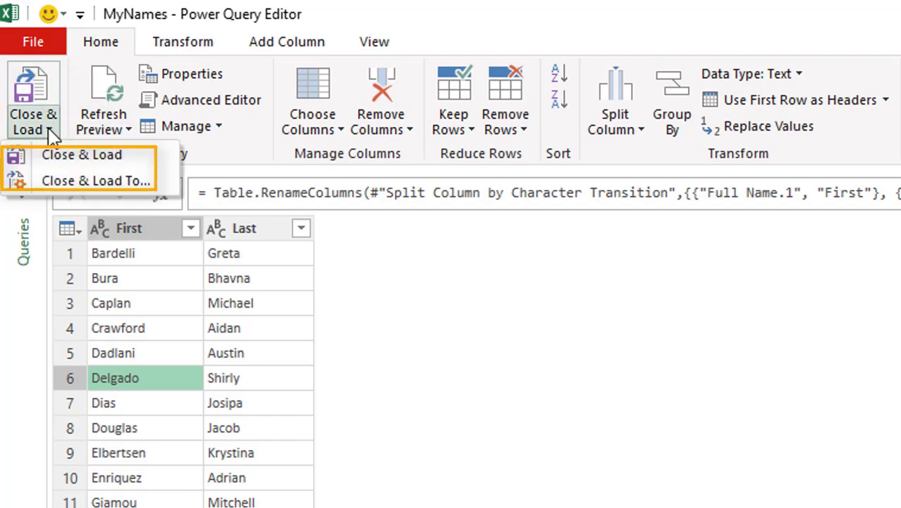
{"action": "left_click", "coordinate": [97, 184]}
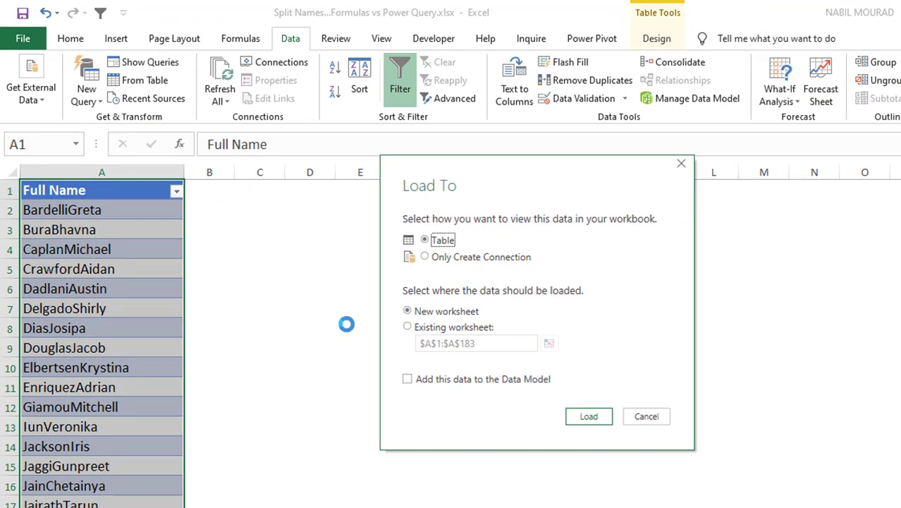
{"action": "left_click", "coordinate": [408, 328]}
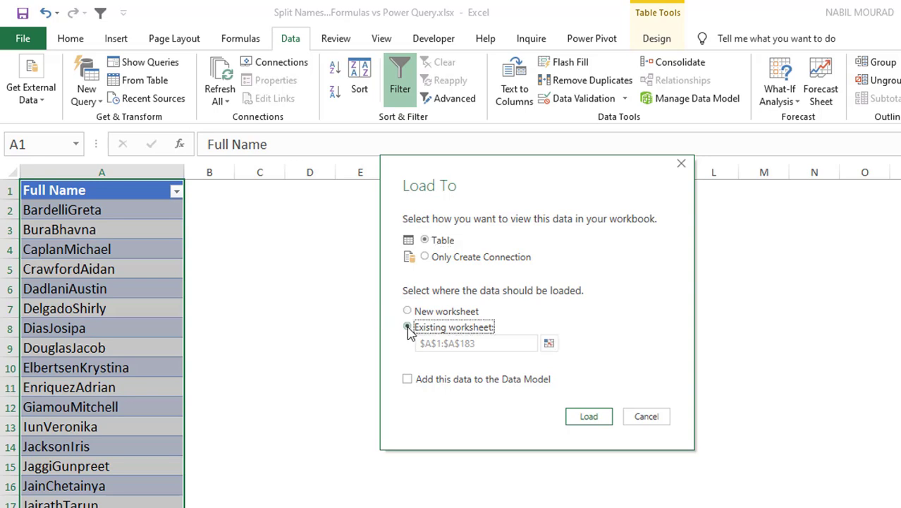
{"action": "left_click", "coordinate": [549, 344]}
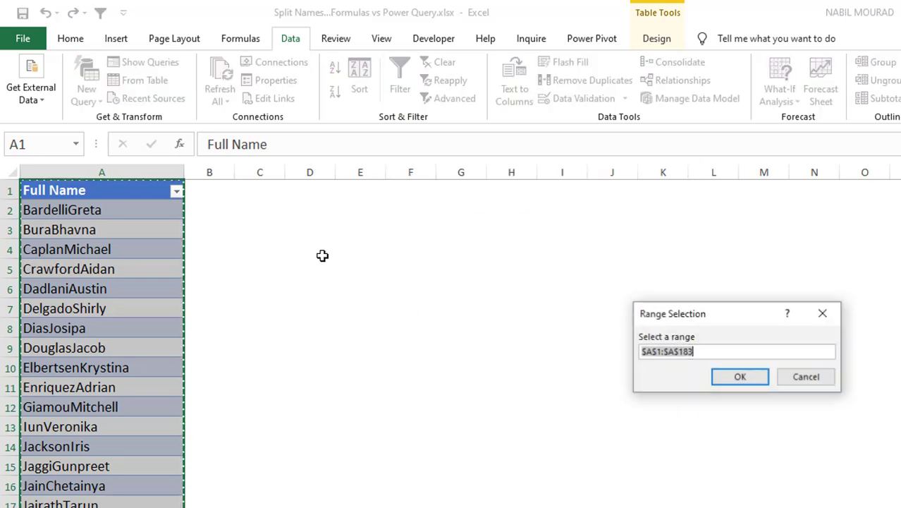
{"action": "type", "text": "$D$1"}
{"action": "left_click", "coordinate": [303, 191]}
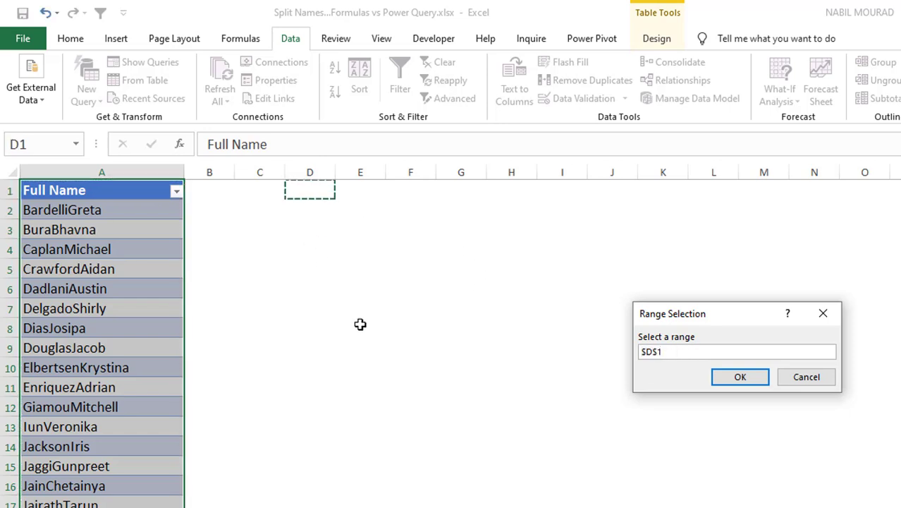
{"action": "left_click", "coordinate": [738, 381]}
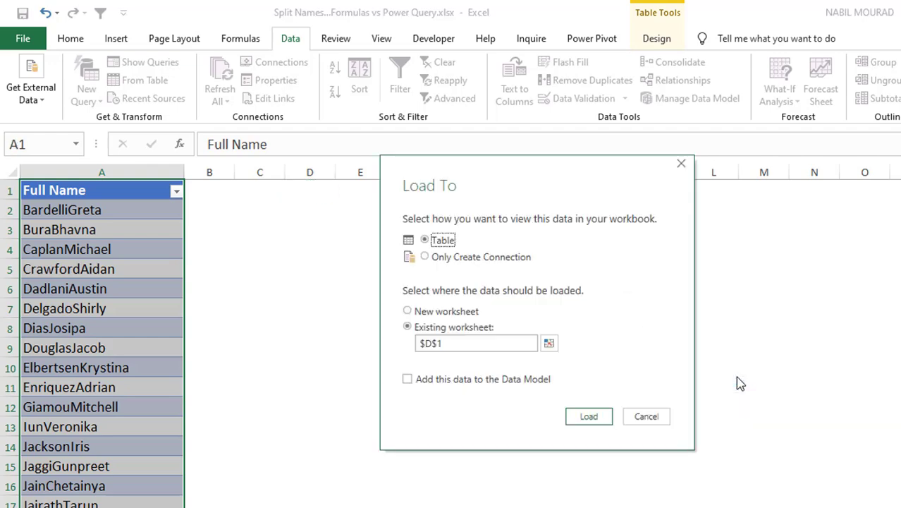
{"action": "left_click", "coordinate": [589, 416]}
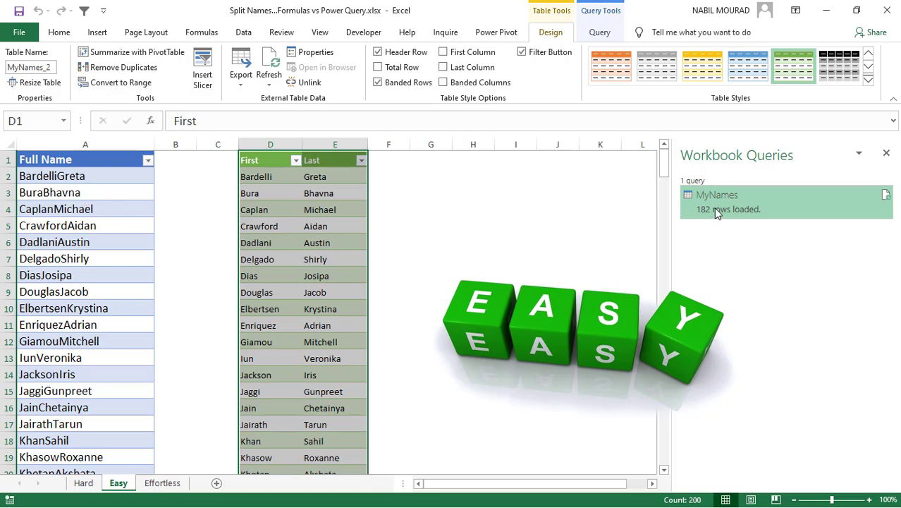
Bring up the MyNames query's context menu, then dismiss it back to the sheet
{"action": "right_click", "coordinate": [713, 207]}
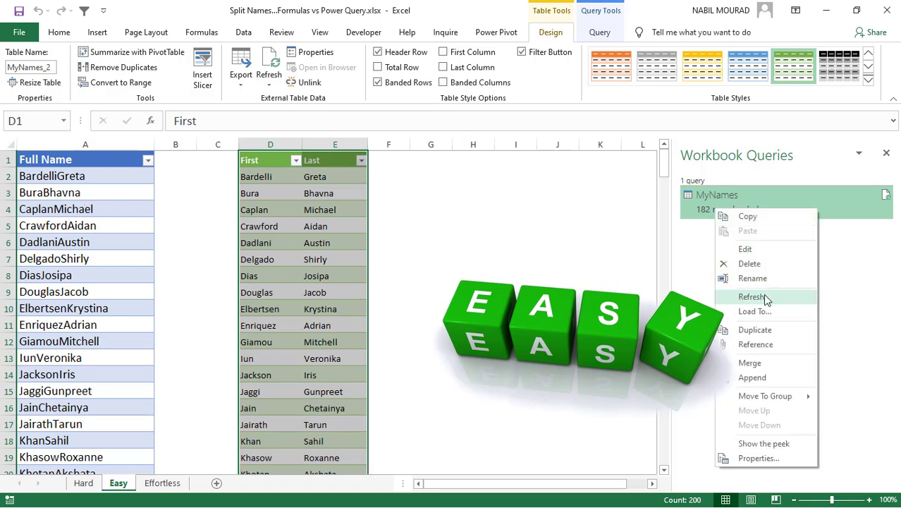
{"action": "left_click", "coordinate": [563, 277]}
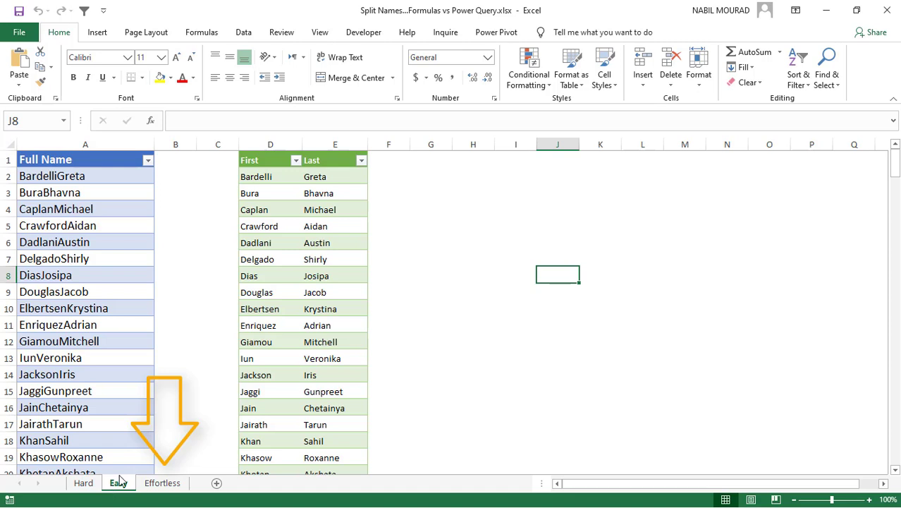
On the Effortless sheet, enter Bardelli in B2 and Flash Fill the First column
{"action": "left_click", "coordinate": [158, 486]}
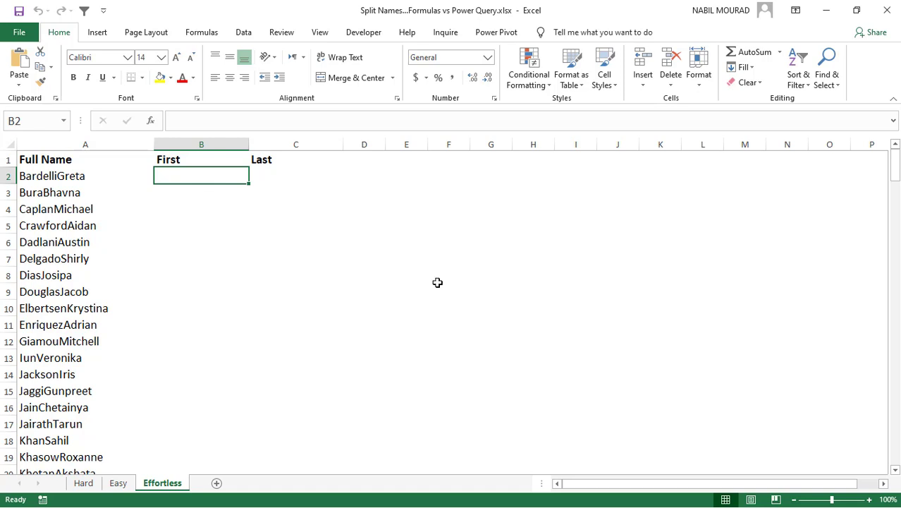
{"action": "type", "text": "Bardelli"}
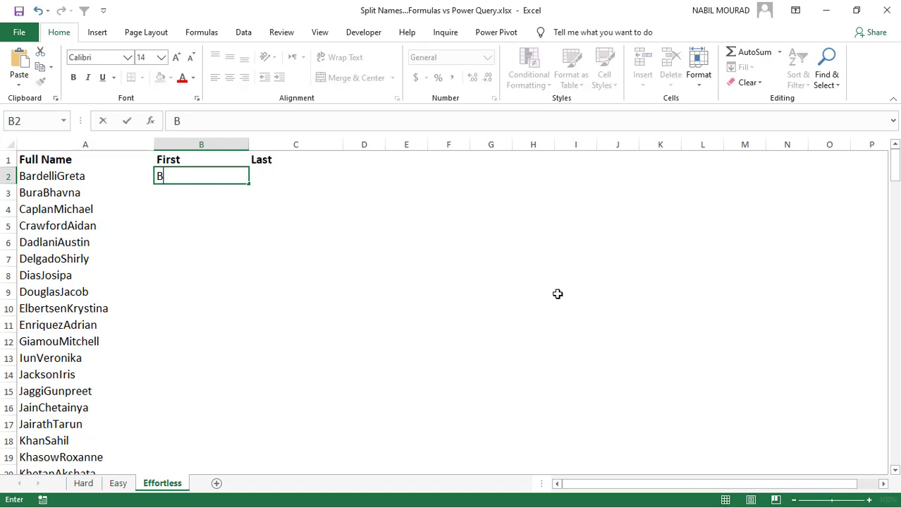
{"action": "key", "text": "Return"}
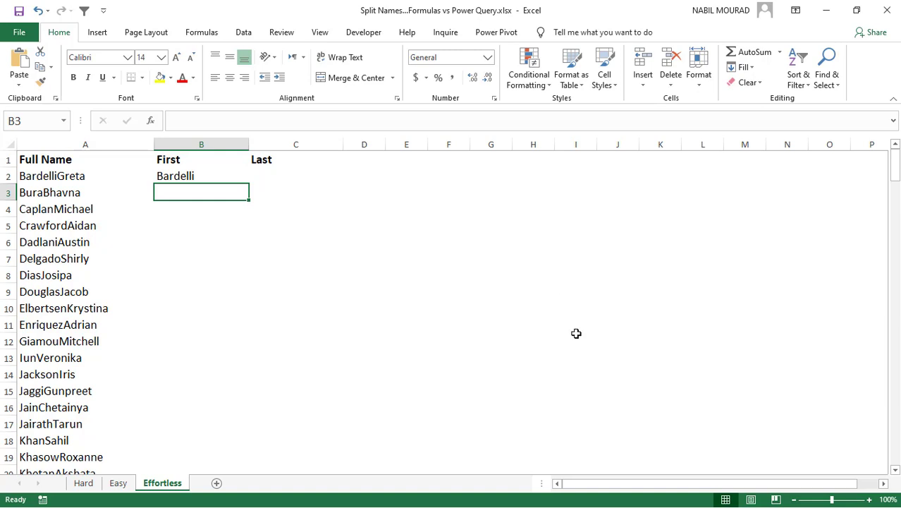
{"action": "key", "text": "ctrl+e"}
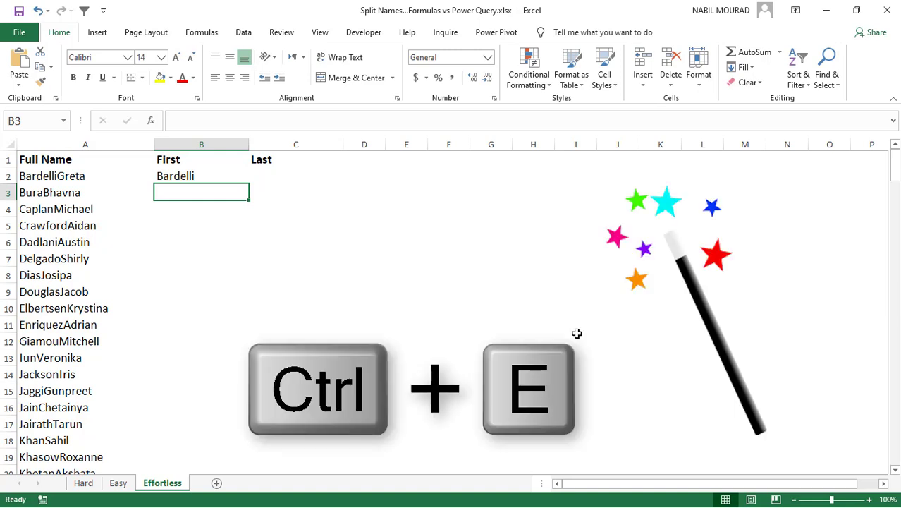
Type the first row's last-name part into C2, then Flash Fill the rest of the Last column
{"action": "left_click", "coordinate": [266, 174]}
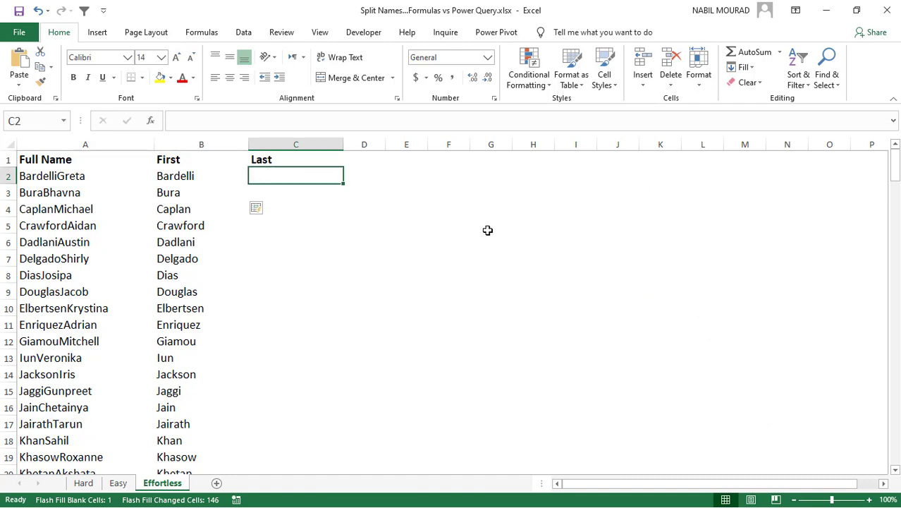
{"action": "type", "text": "Greta"}
{"action": "key", "text": "Return"}
{"action": "key", "text": "ctrl+e"}
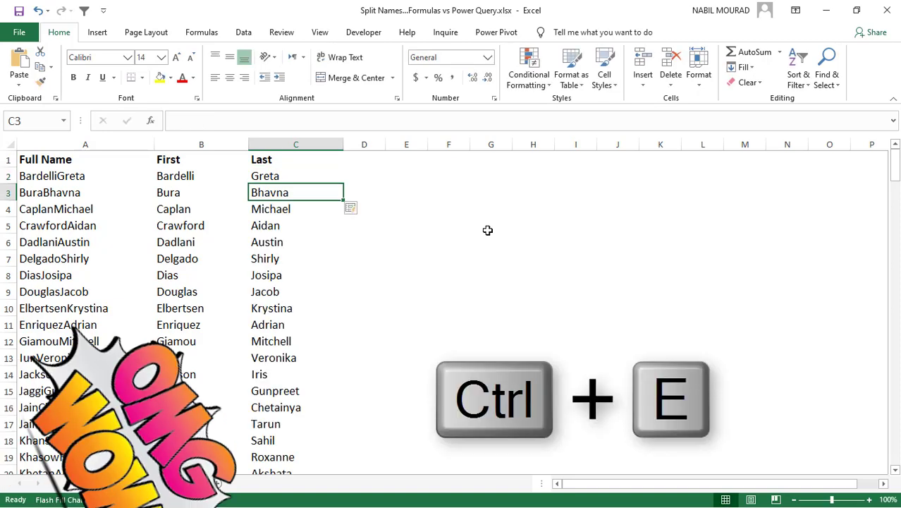